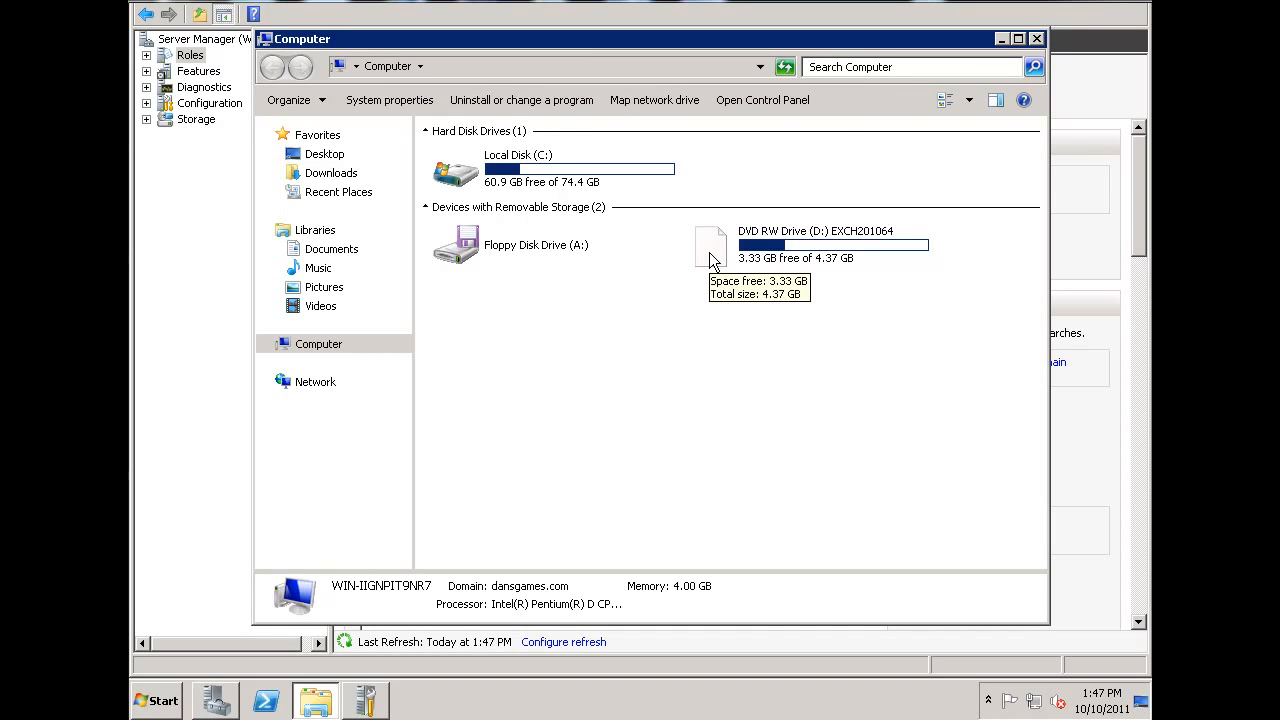
# - Start the Exchange Server 2010 installation from the DVD drive, choosing to install only the languages from the DVD
pyautogui.click(712, 258)
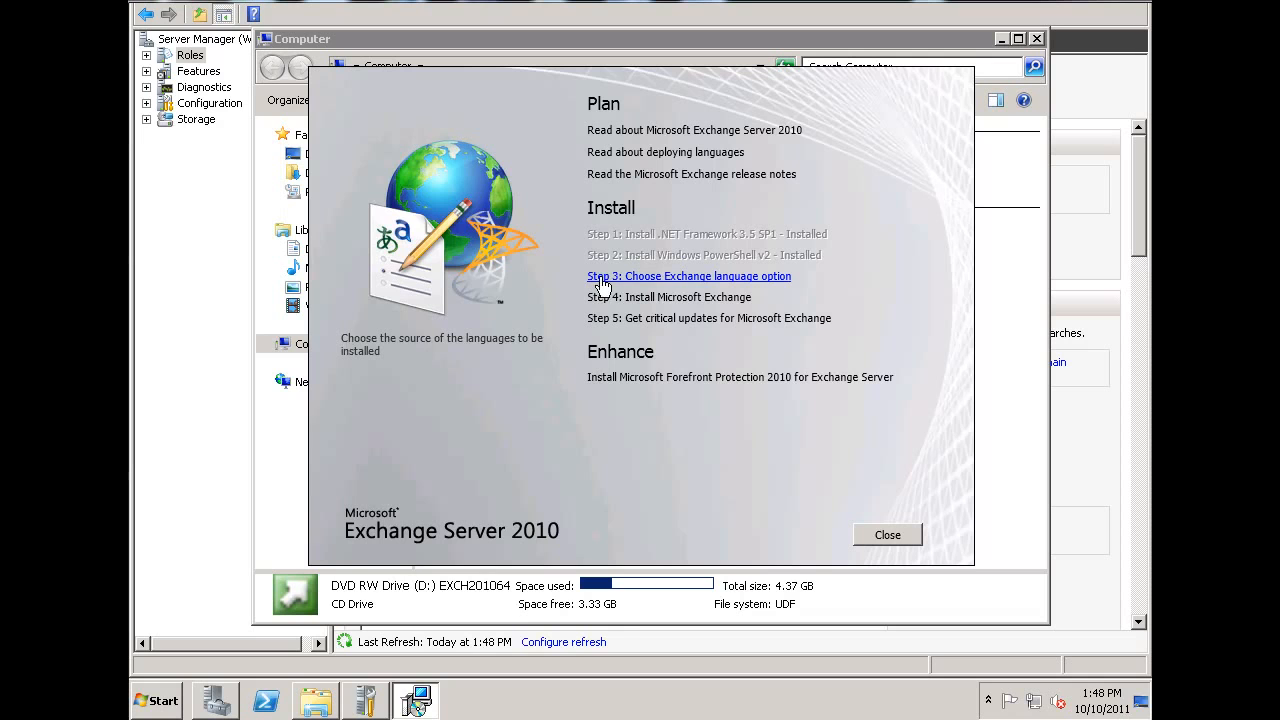
pyautogui.click(701, 284)
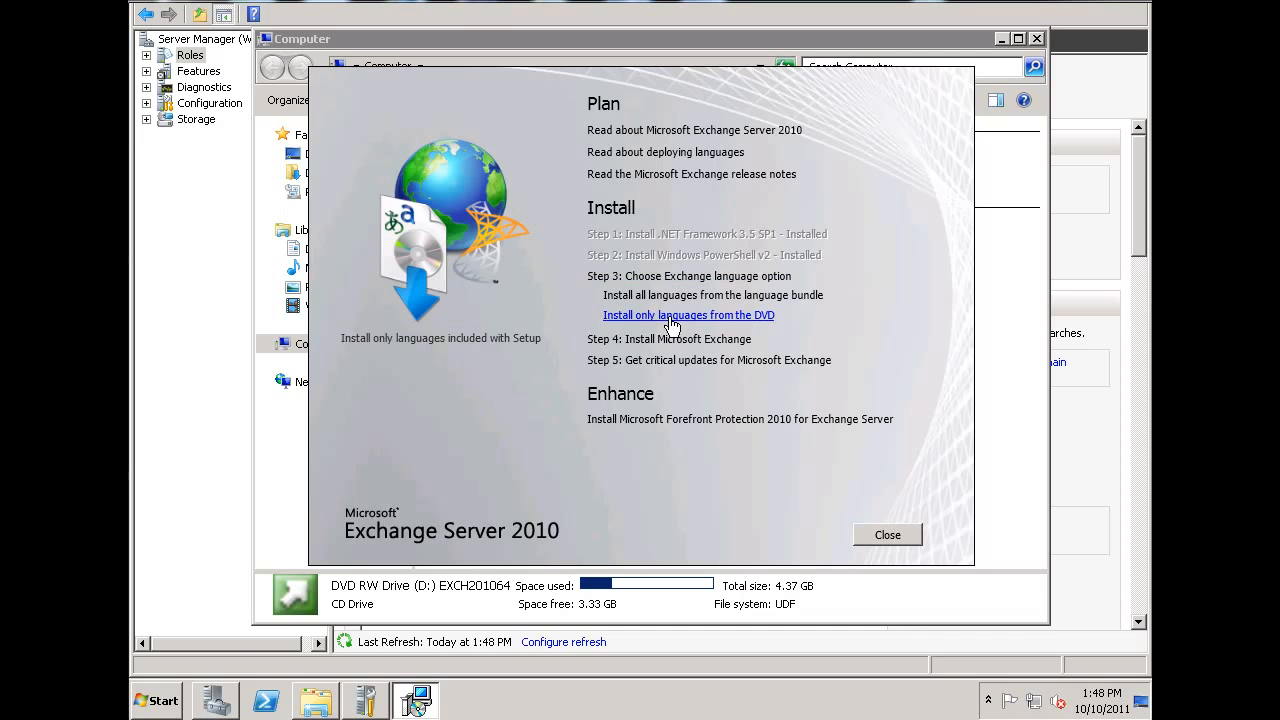
pyautogui.click(669, 316)
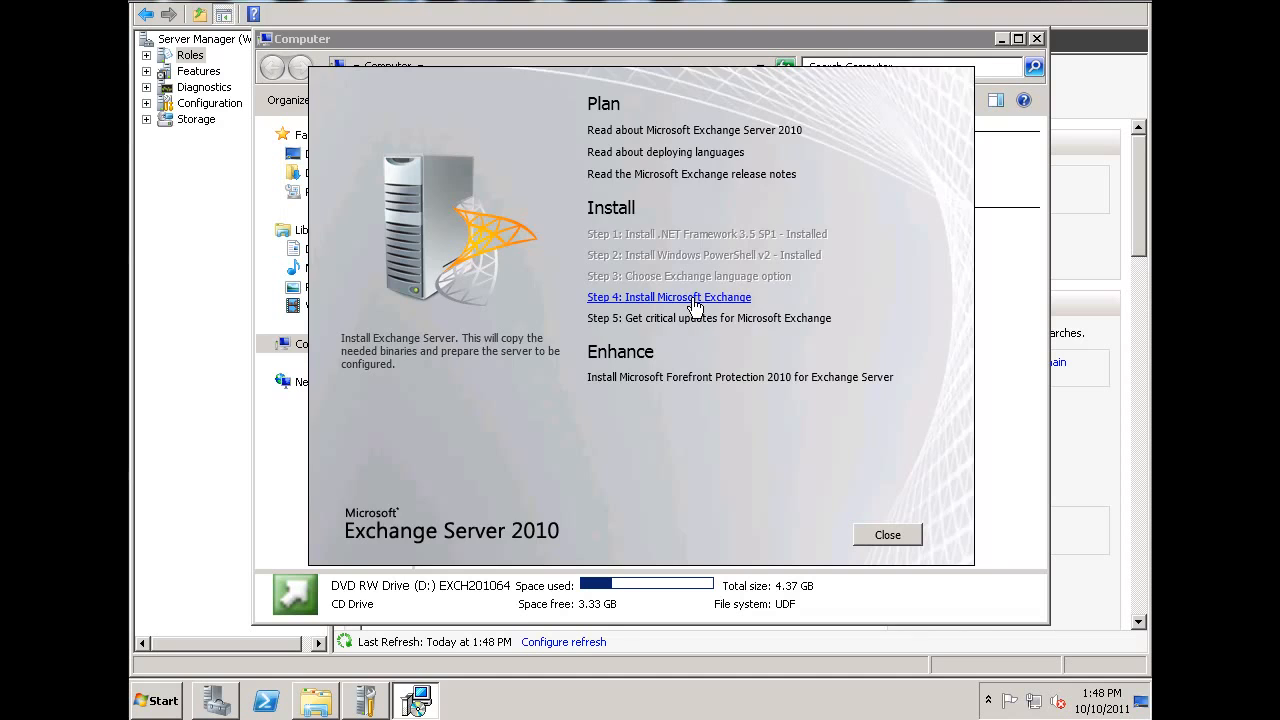
pyautogui.click(694, 298)
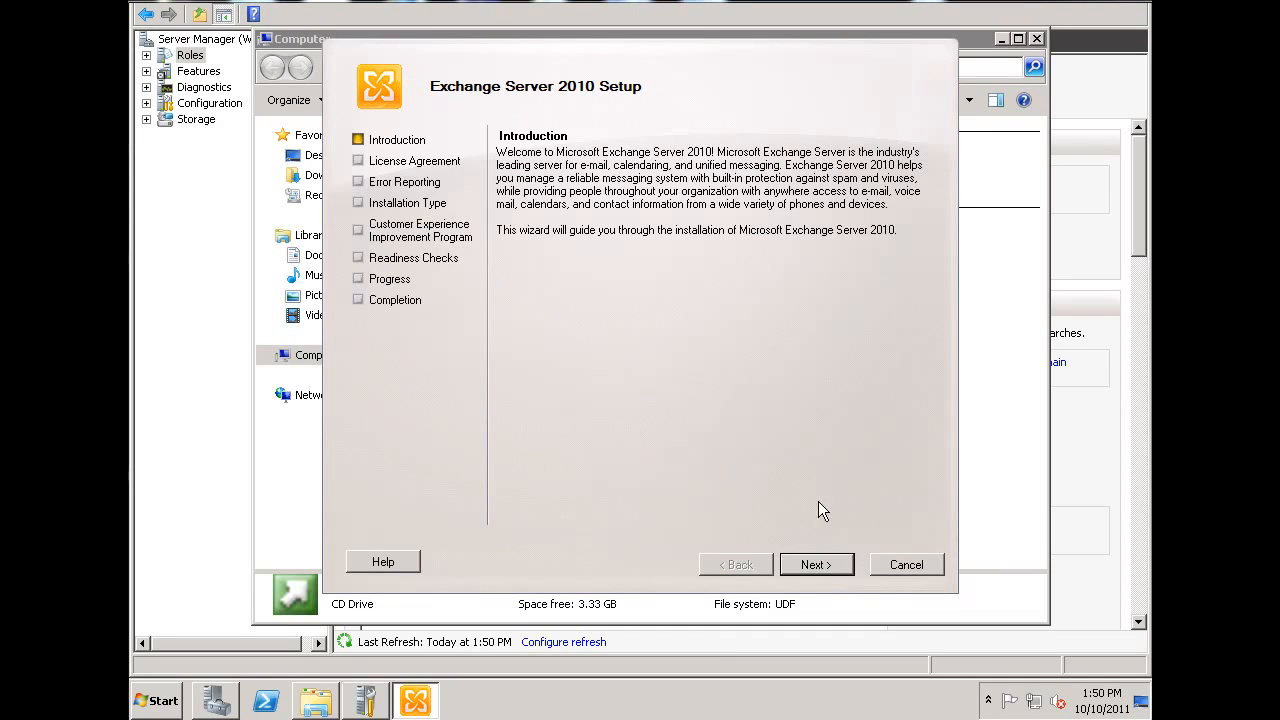
# - Accept the Exchange Server license terms and keep error reporting set to No
pyautogui.click(817, 563)
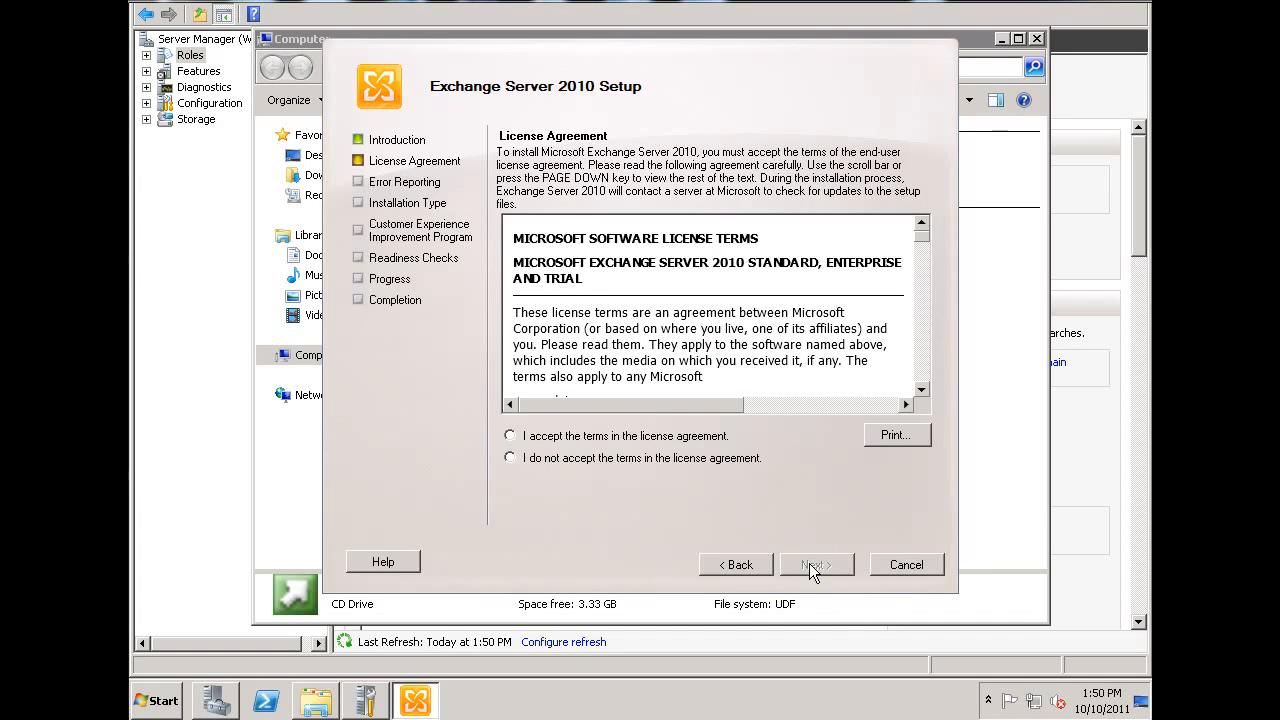
pyautogui.click(533, 437)
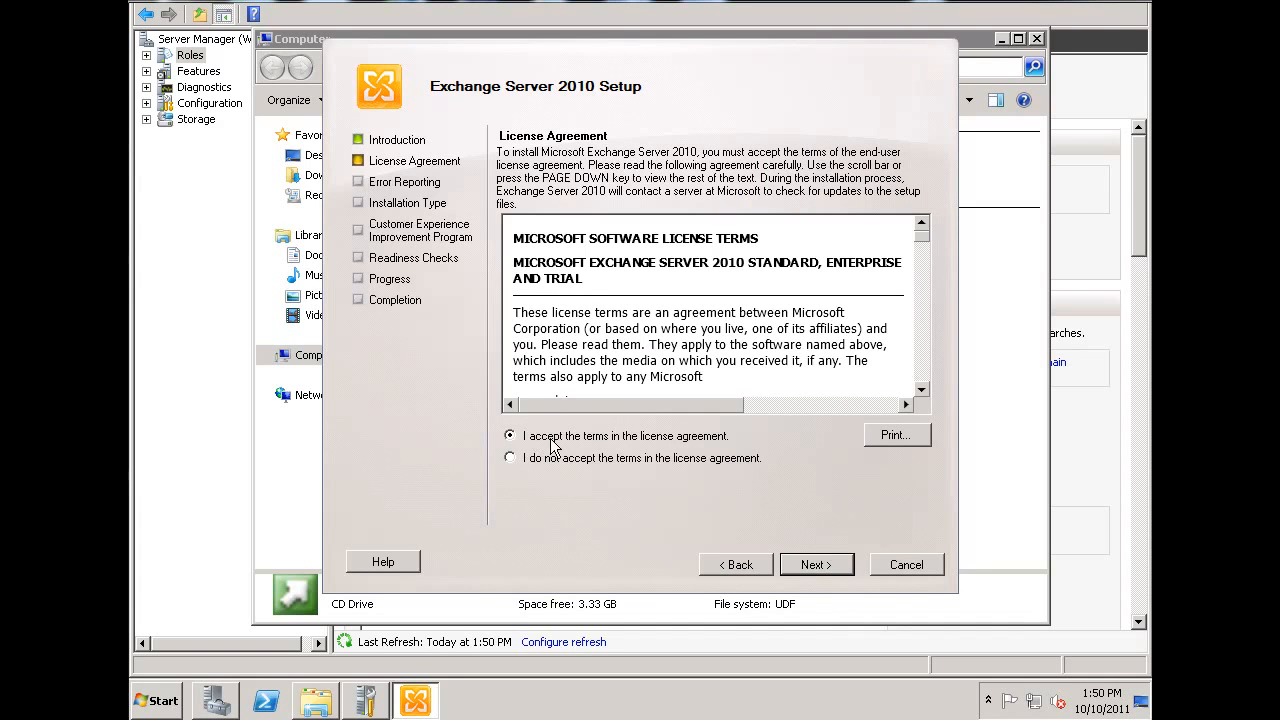
pyautogui.click(820, 566)
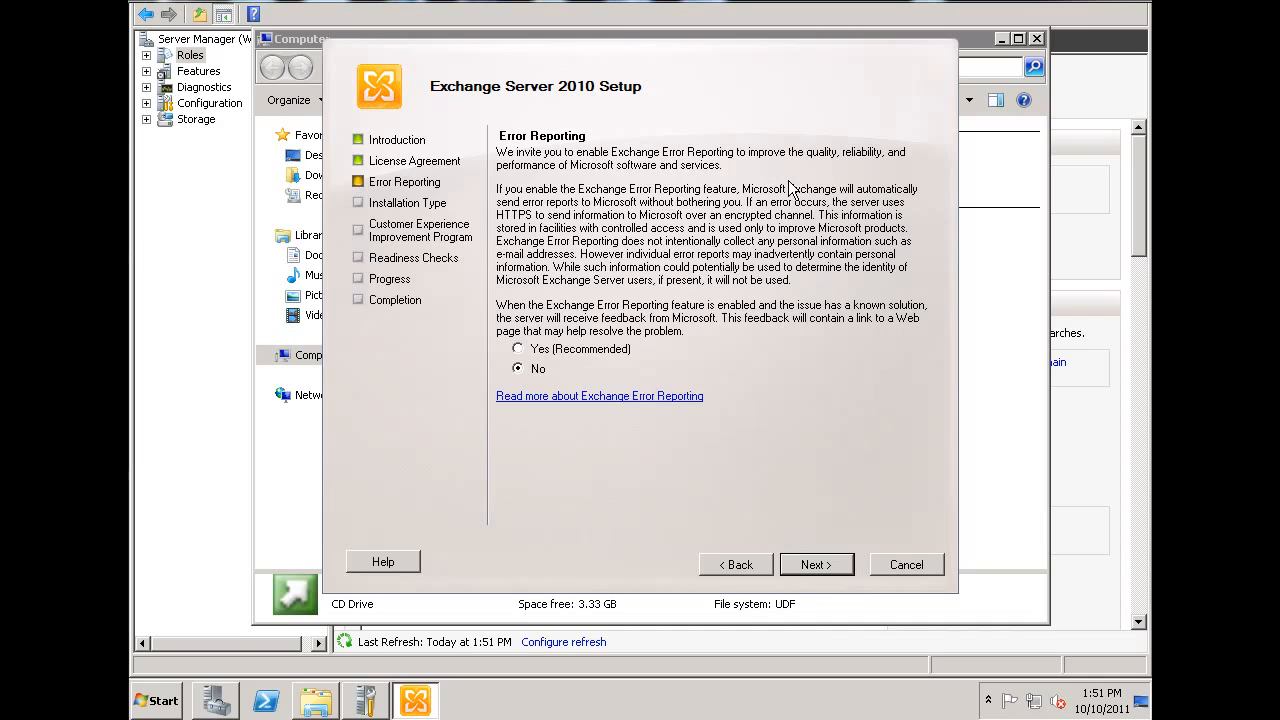
pyautogui.click(816, 565)
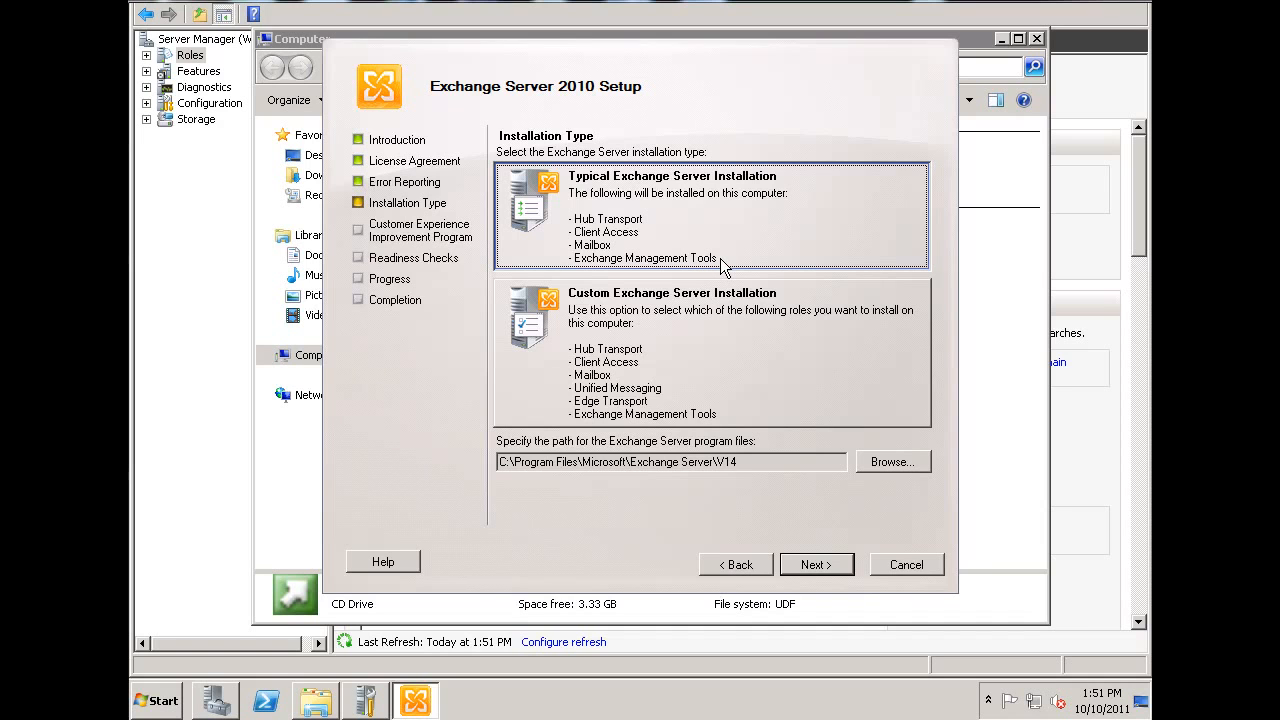
# - Choose the Typical Exchange Server Installation as the installation type
pyautogui.click(712, 371)
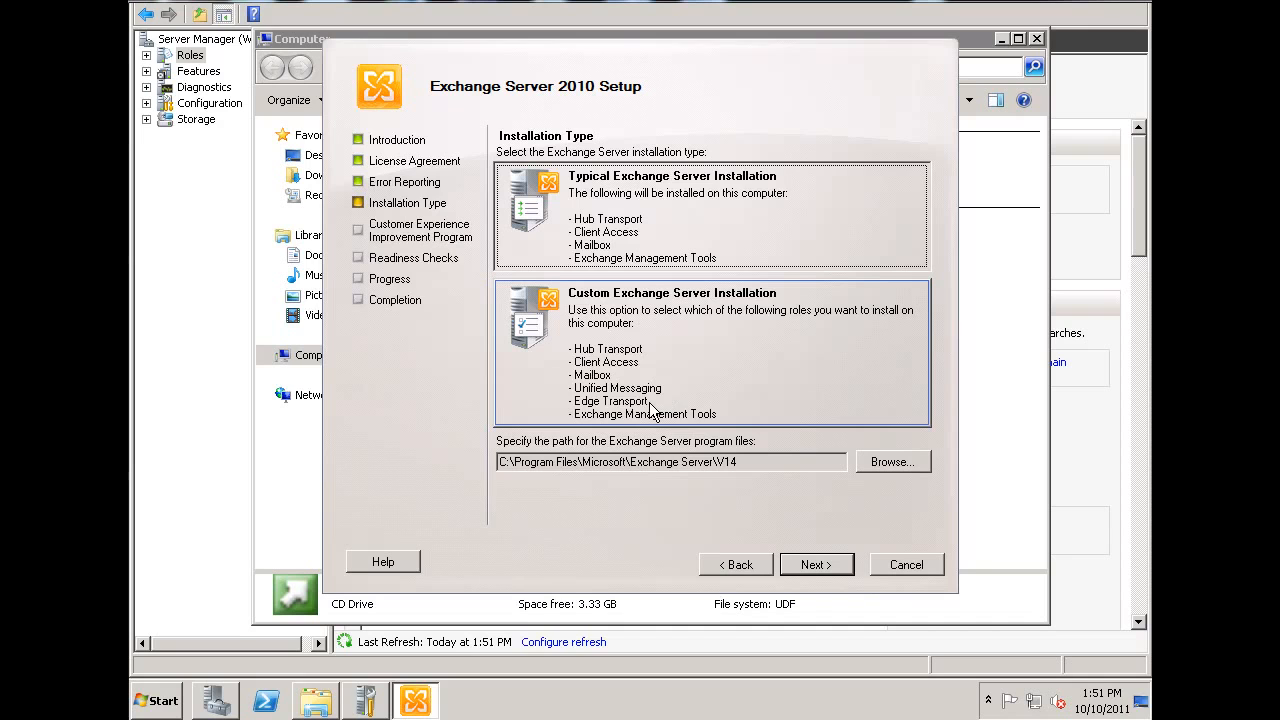
pyautogui.click(817, 261)
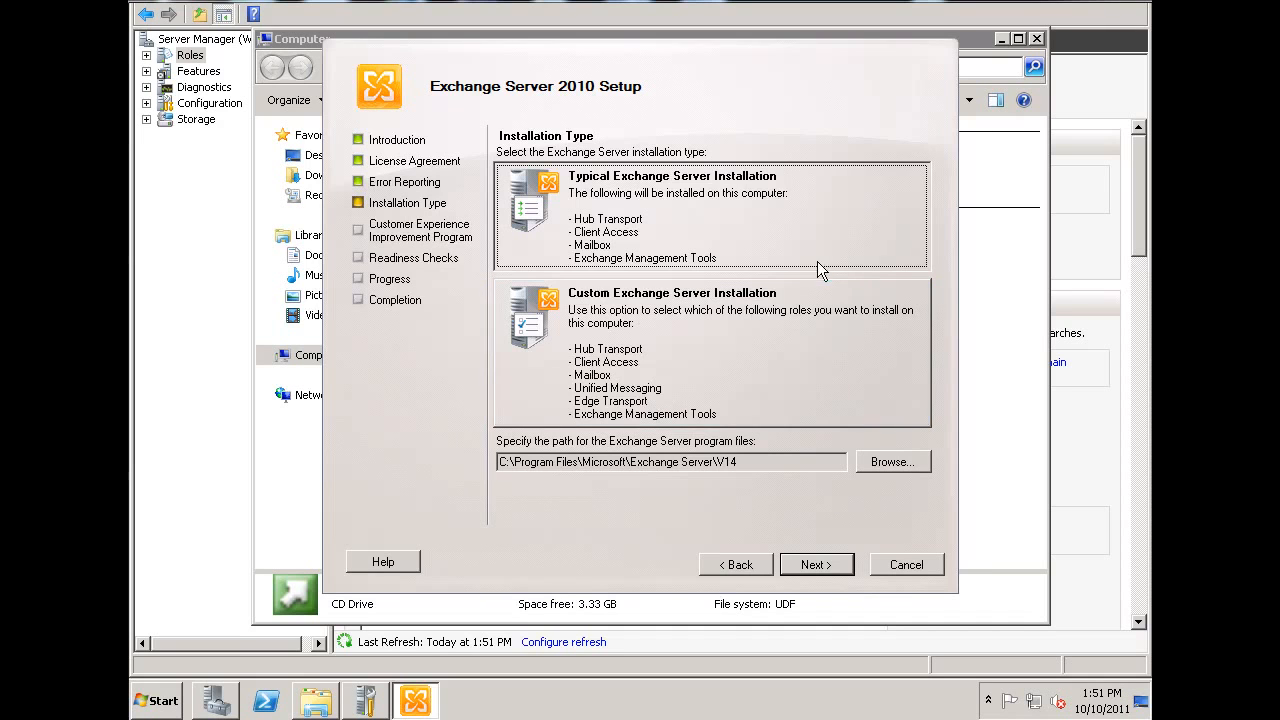
pyautogui.click(817, 565)
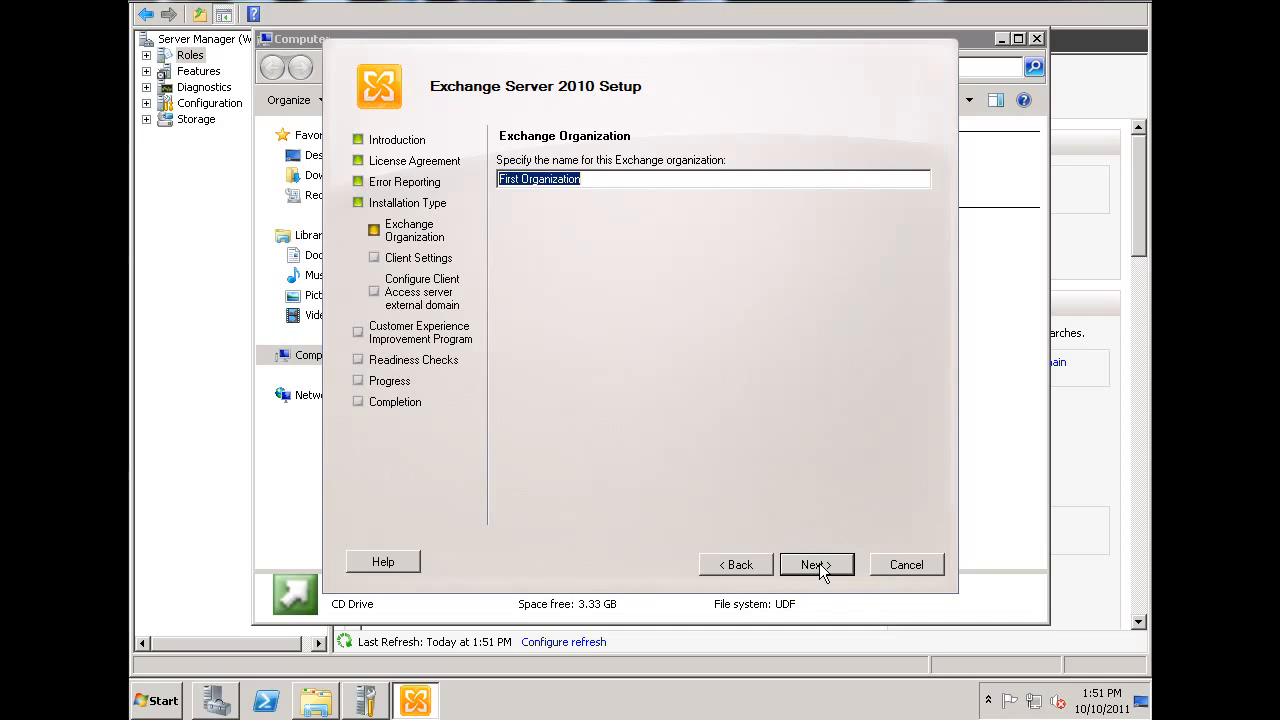
# - Name the Exchange organization "Mail for Dansgames" and keep No for client computers running Outlook 2003 or Entourage
pyautogui.write('M')
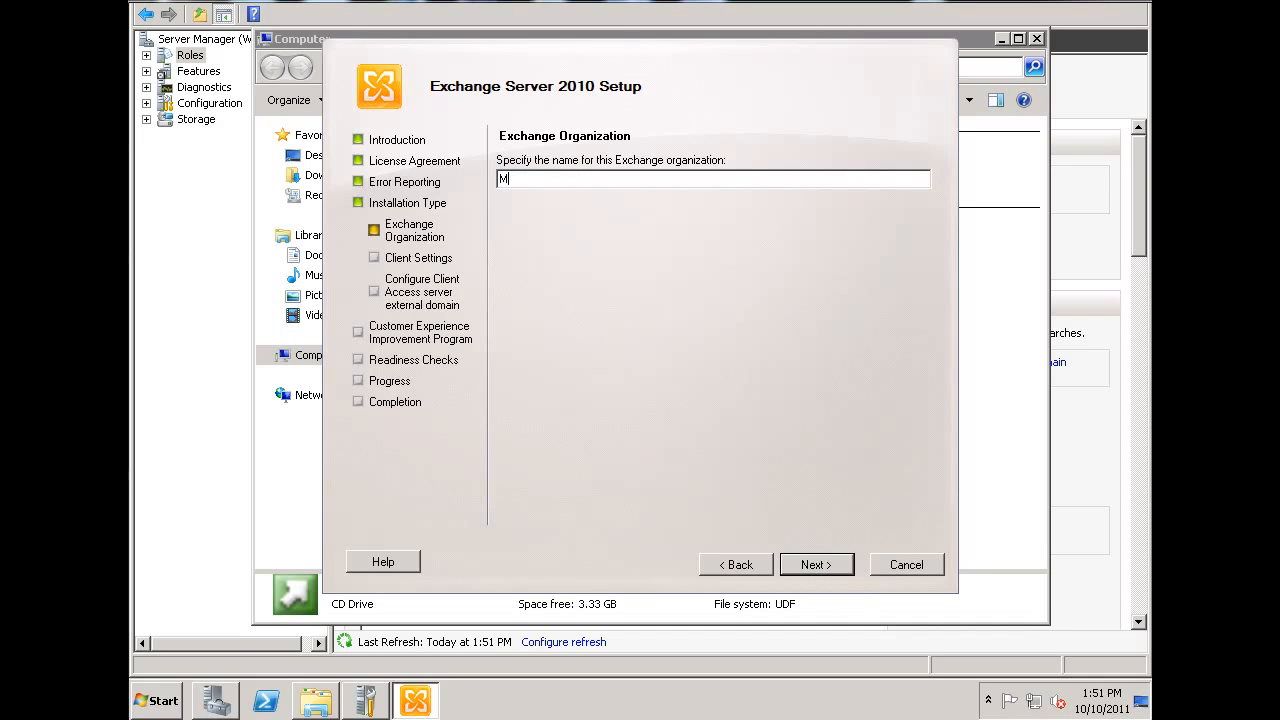
pyautogui.write('ail for Dansgames')
pyautogui.click(816, 565)
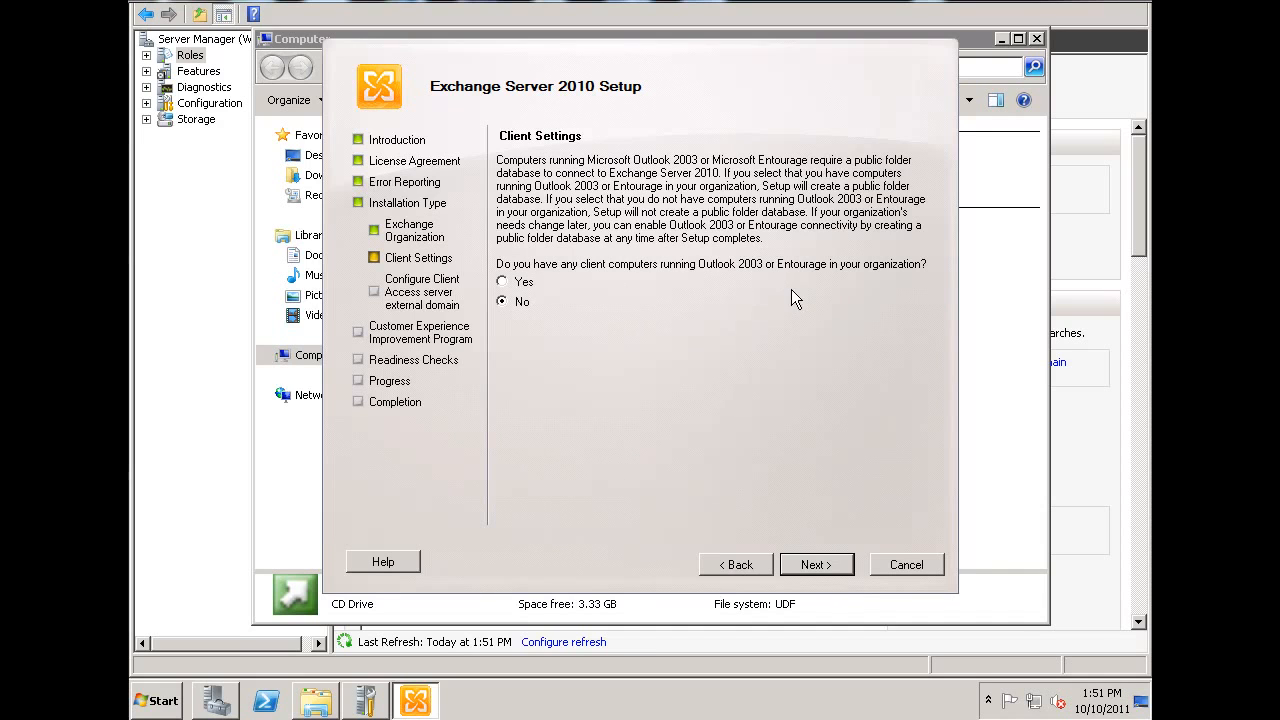
pyautogui.click(820, 566)
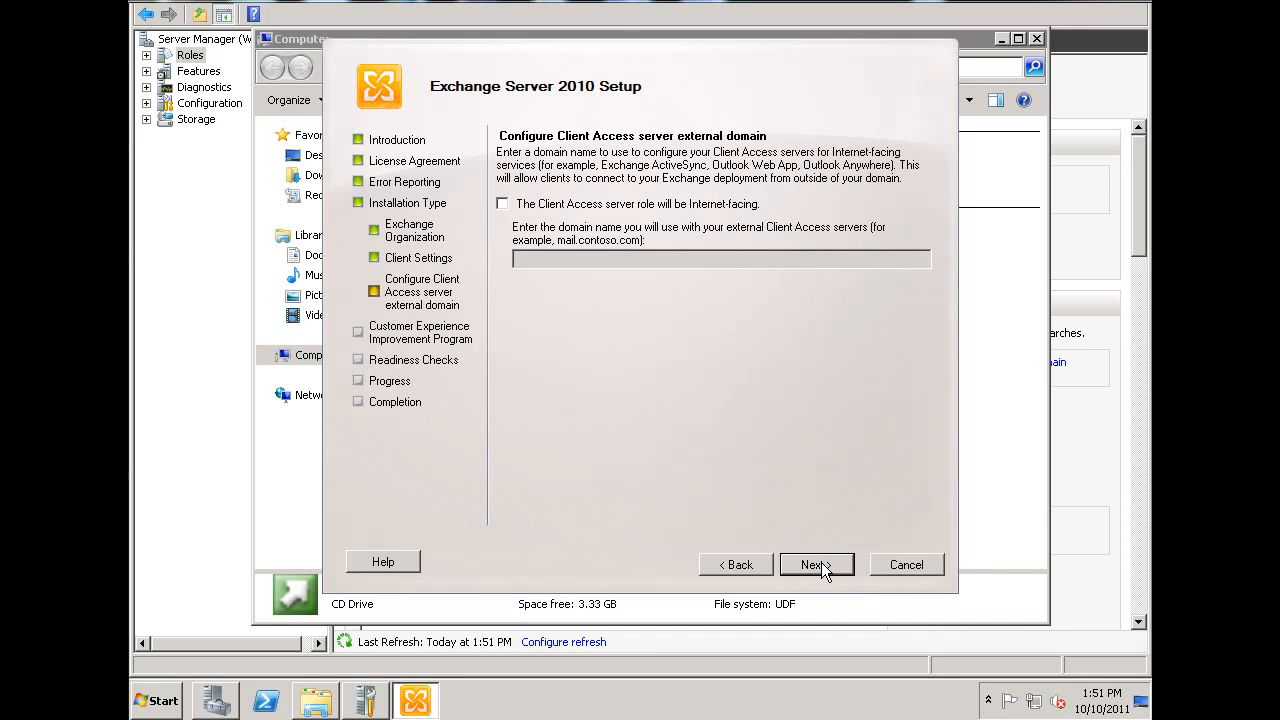
# - Make the Client Access server role Internet-facing with the external domain name mail.dansgames.com
pyautogui.click(501, 205)
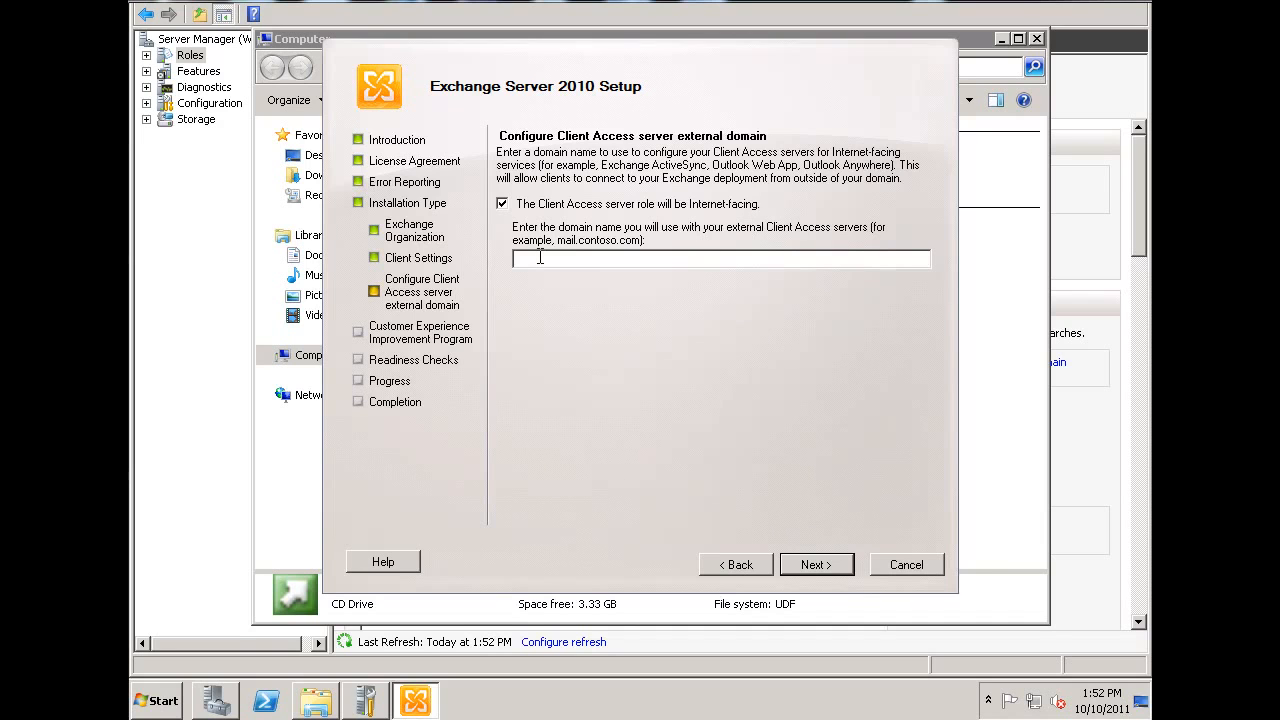
pyautogui.write('mail.dansgames.com')
pyautogui.click(818, 565)
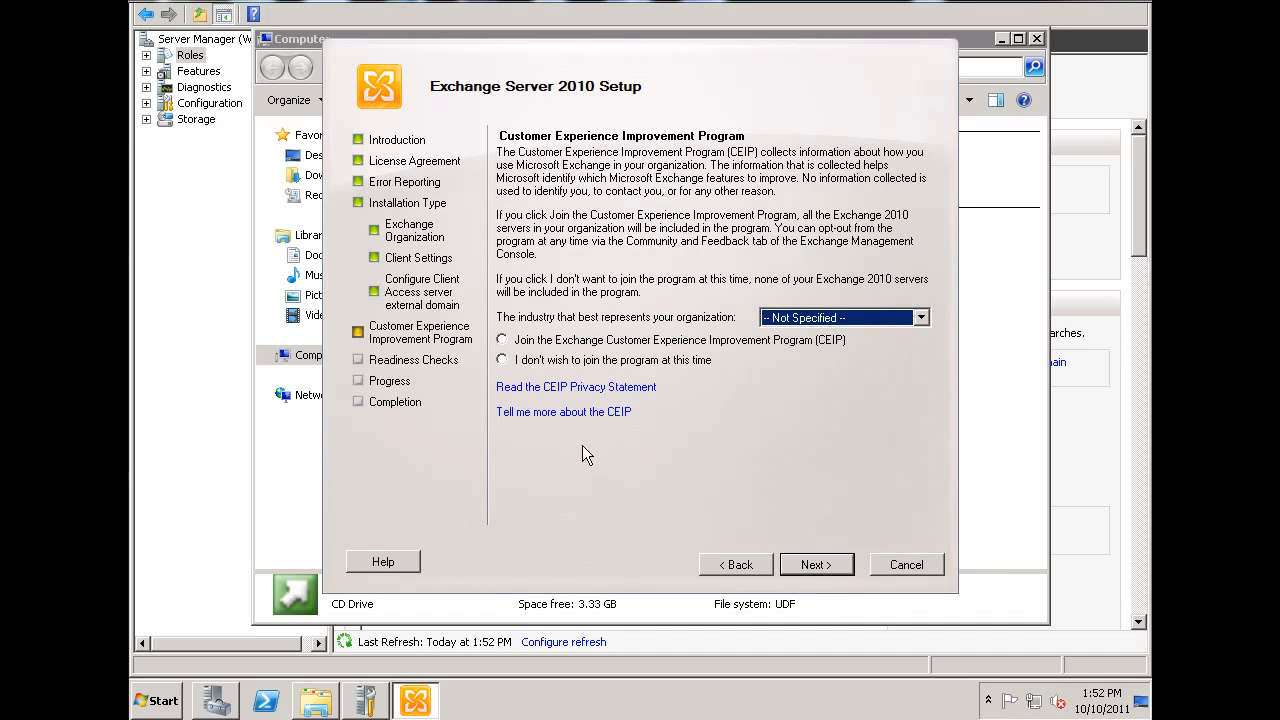
# - Decline joining the Customer Experience Improvement Program, and start the installation once the readiness checks are done
pyautogui.click(504, 361)
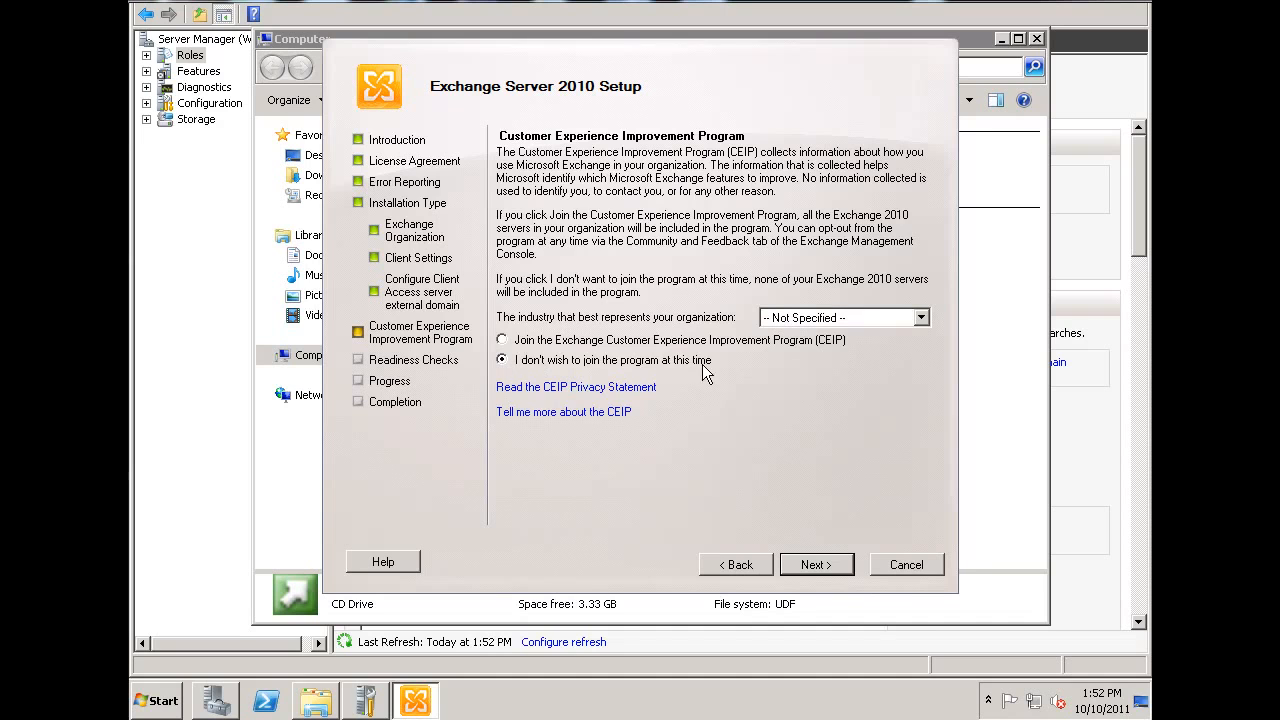
pyautogui.click(817, 565)
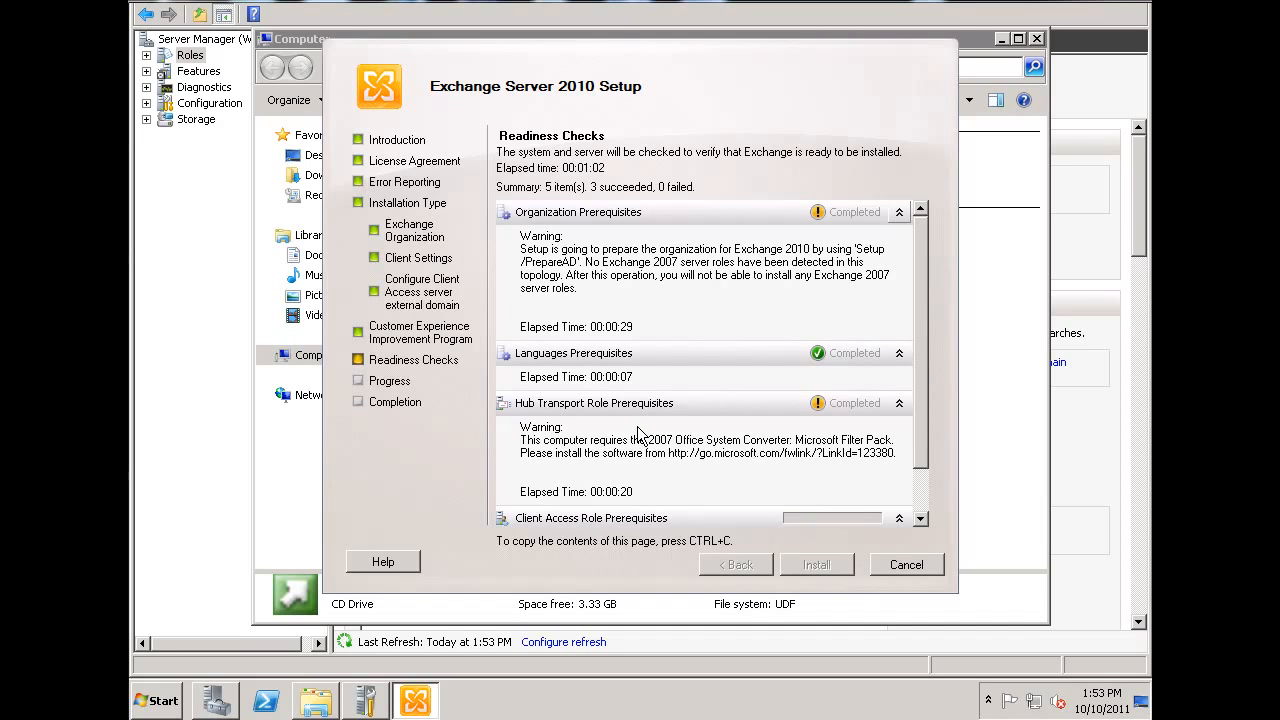
pyautogui.scroll(-2, 924, 410)
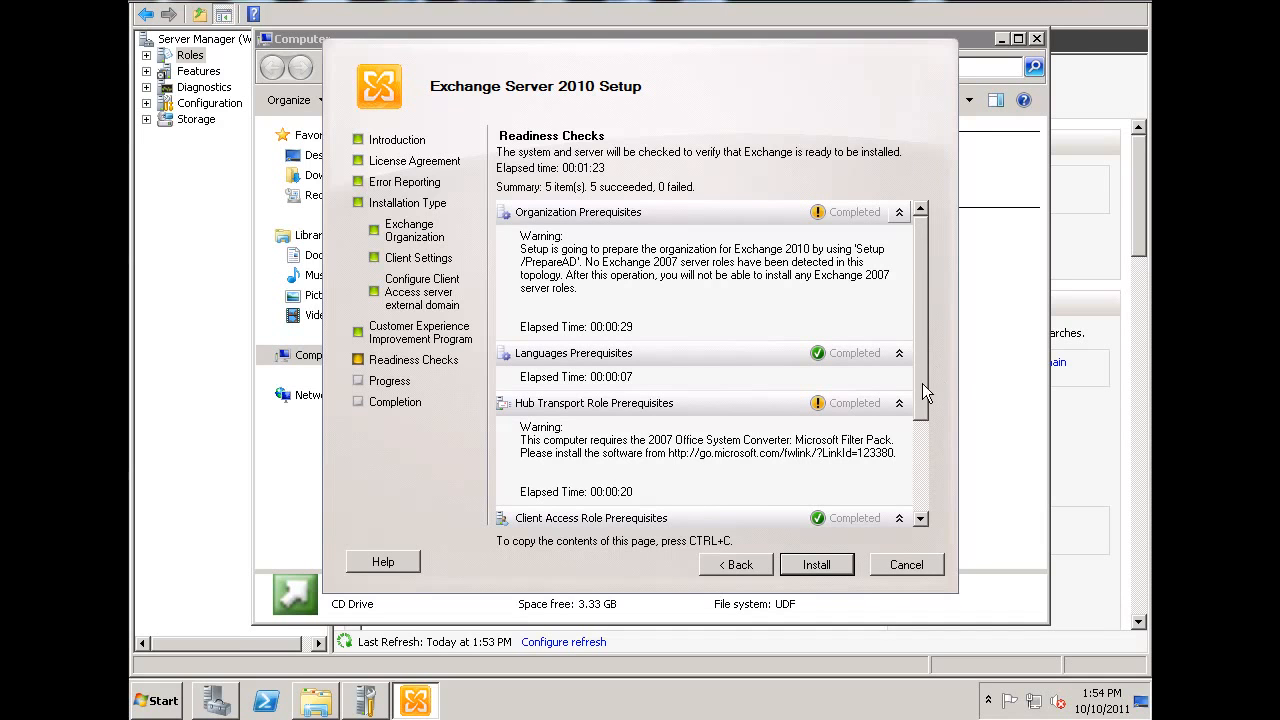
pyautogui.moveTo(924, 398); pyautogui.dragTo(924, 418)
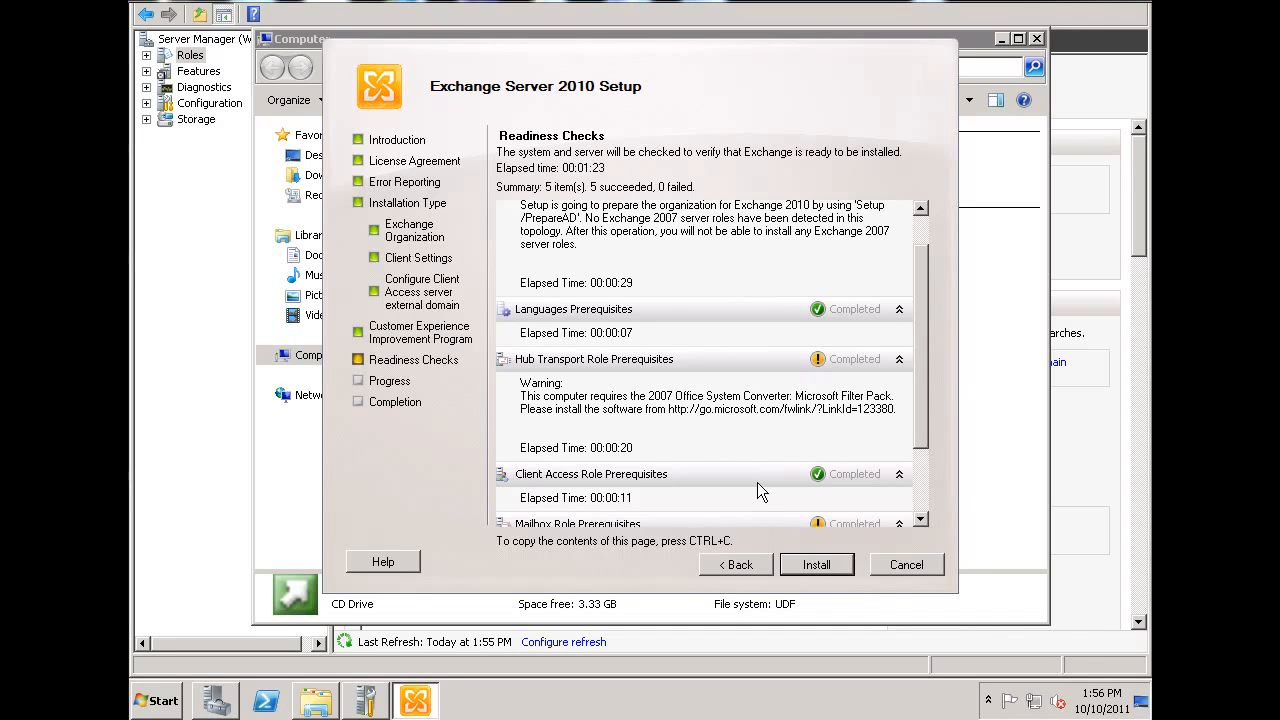
pyautogui.click(826, 570)
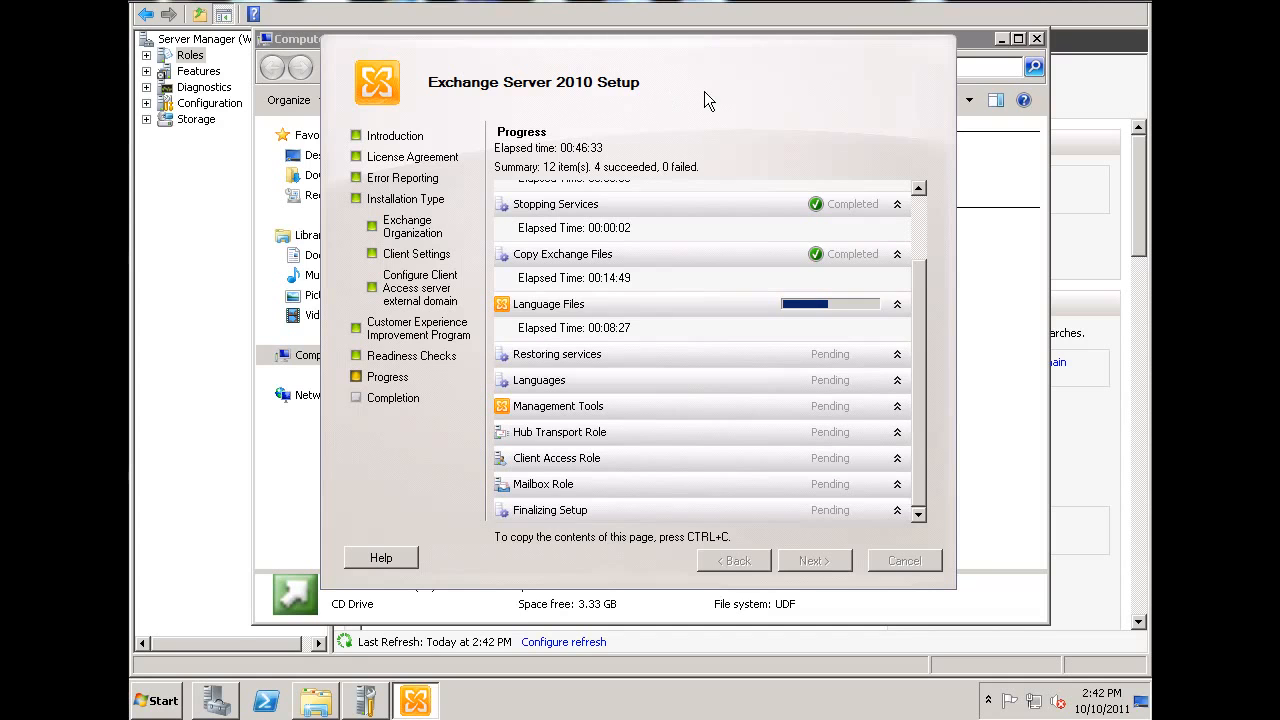
# - Review the progress and completion of the installed components, and finish setup with the Exchange Management Console set to open
pyautogui.moveTo(922, 354); pyautogui.dragTo(922, 282)
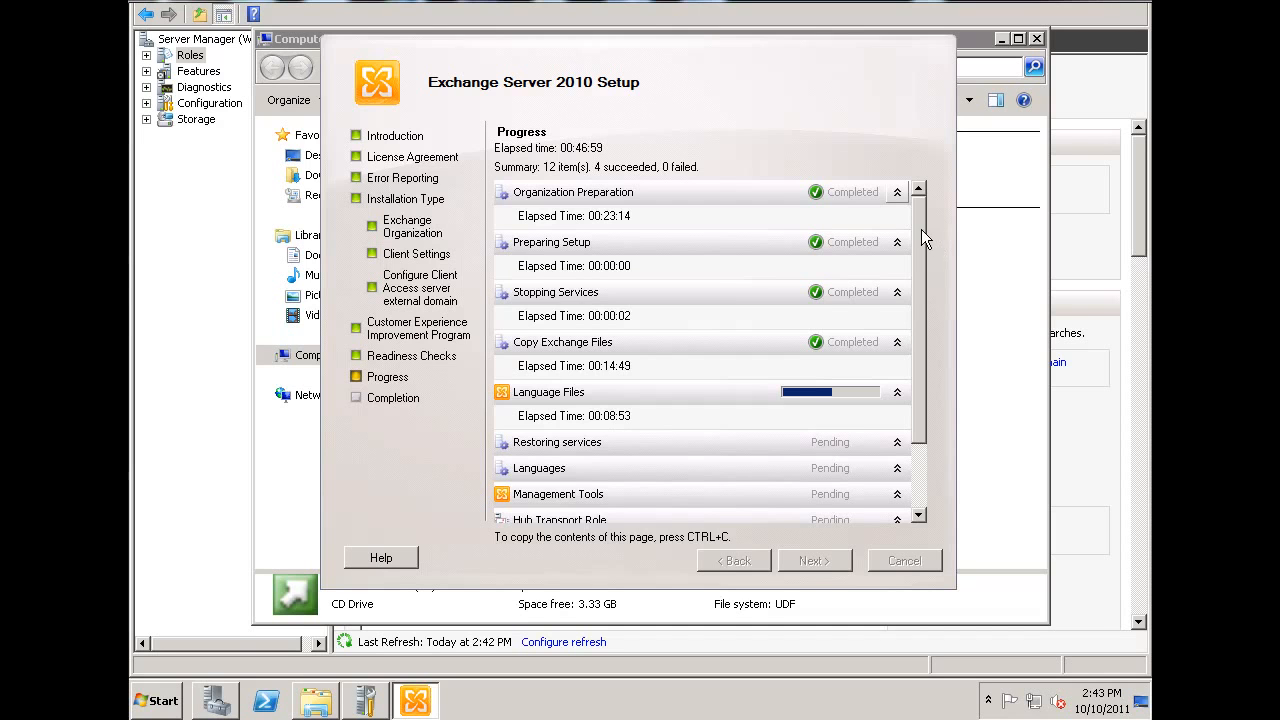
pyautogui.scroll(-2, 924, 295)
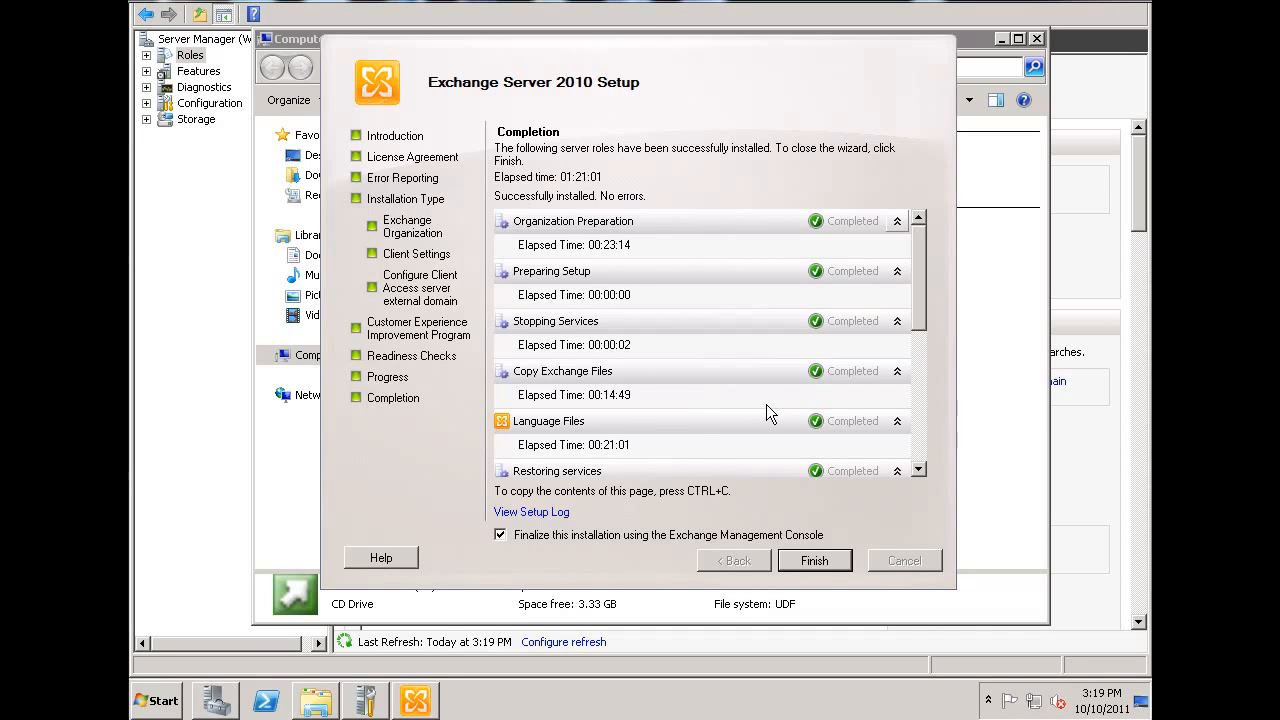
pyautogui.moveTo(912, 294); pyautogui.dragTo(929, 453)
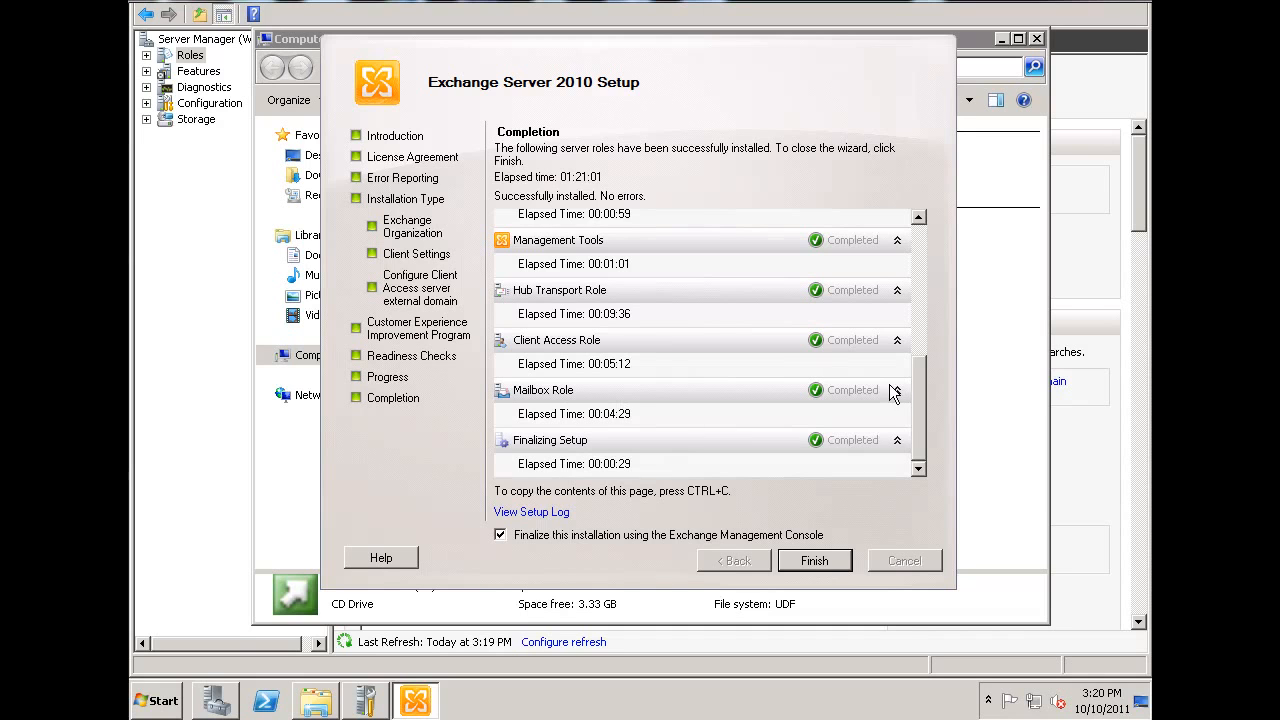
pyautogui.scroll(2, 920, 382)
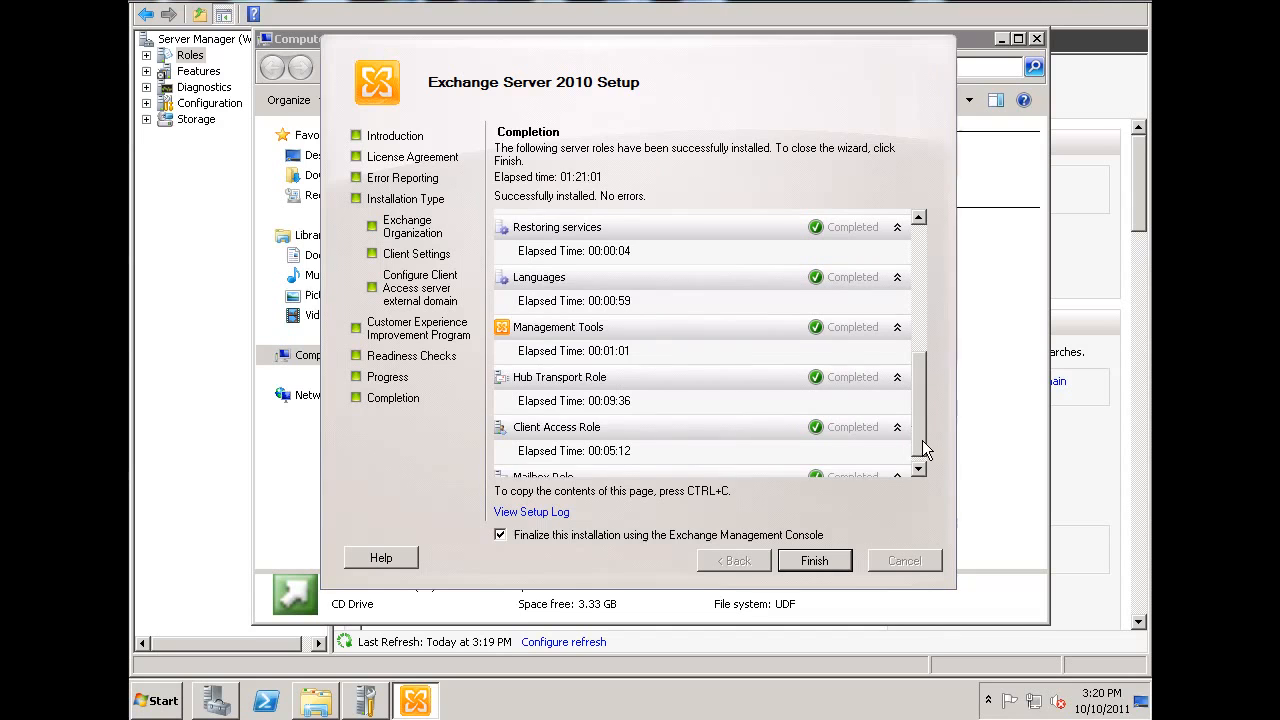
pyautogui.click(922, 413)
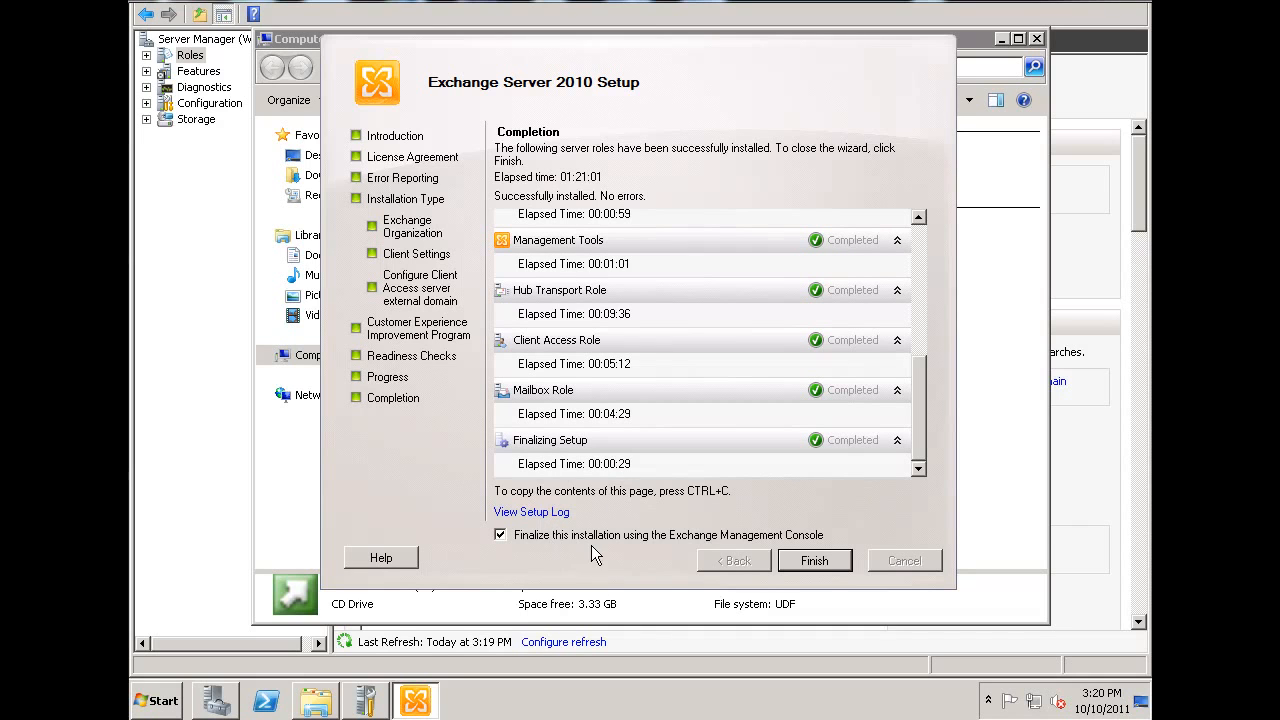
pyautogui.click(815, 561)
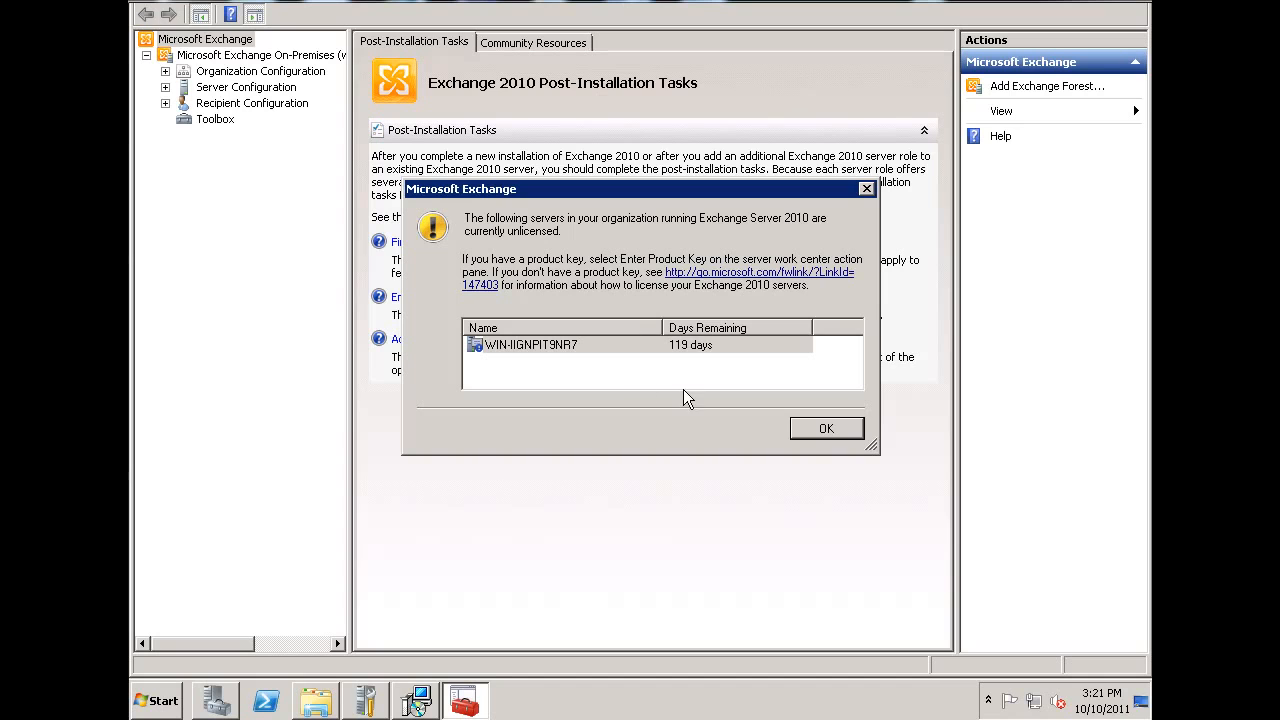
# - Dismiss the unlicensed server notice and look through the Organization Configuration and Server Configuration sections
pyautogui.click(826, 429)
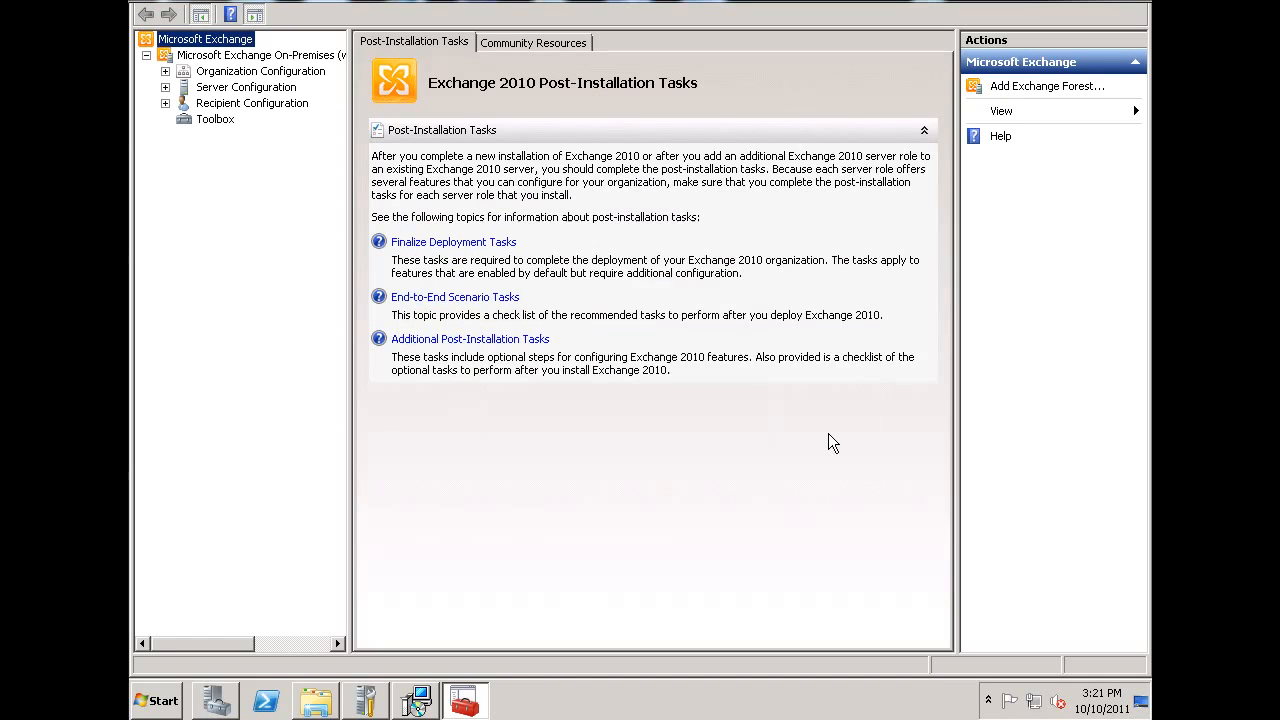
pyautogui.click(165, 71)
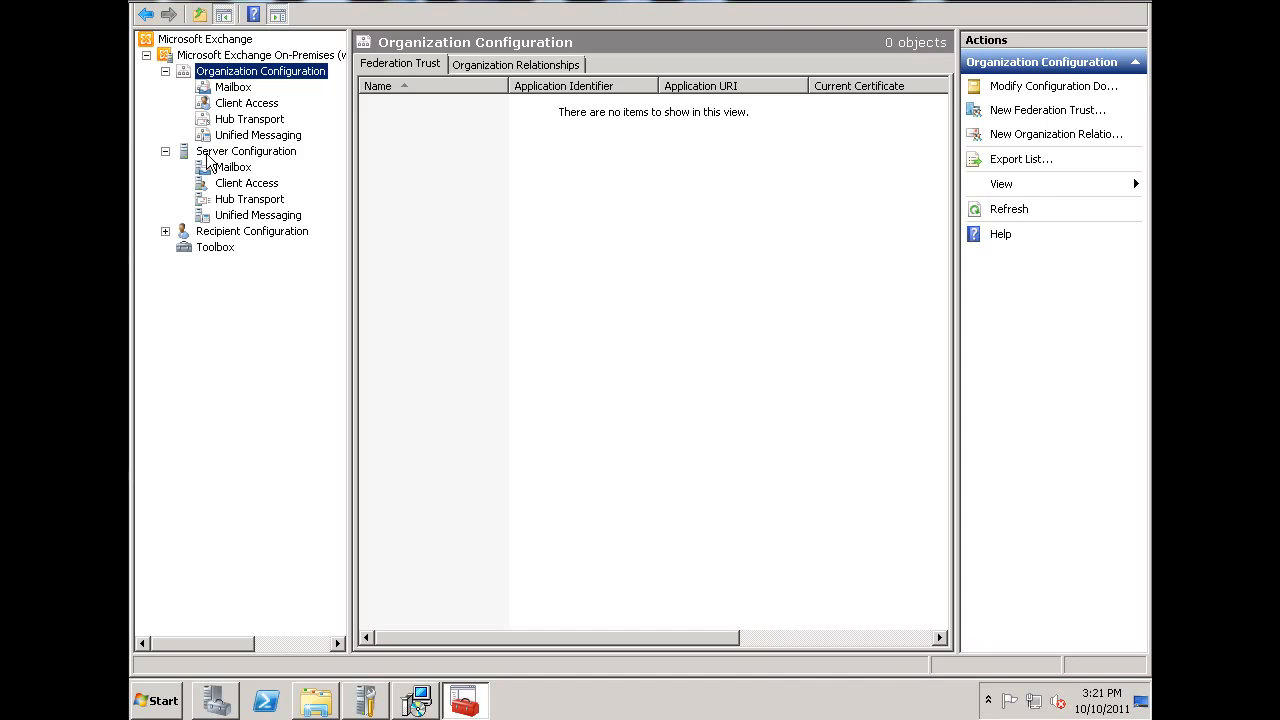
pyautogui.click(209, 155)
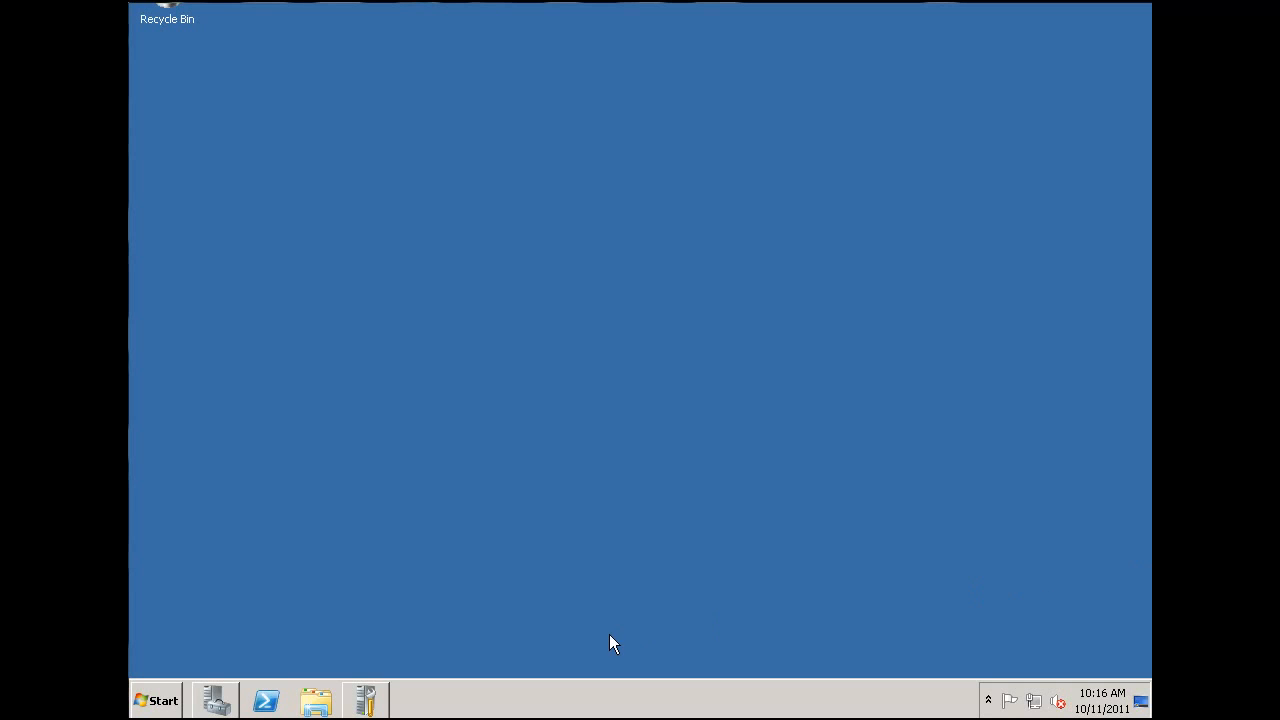
# - Switch to Server Manager and expand the roles tree down to the domain under Active Directory Users and Computers, widening the tree for readability
pyautogui.click(229, 707)
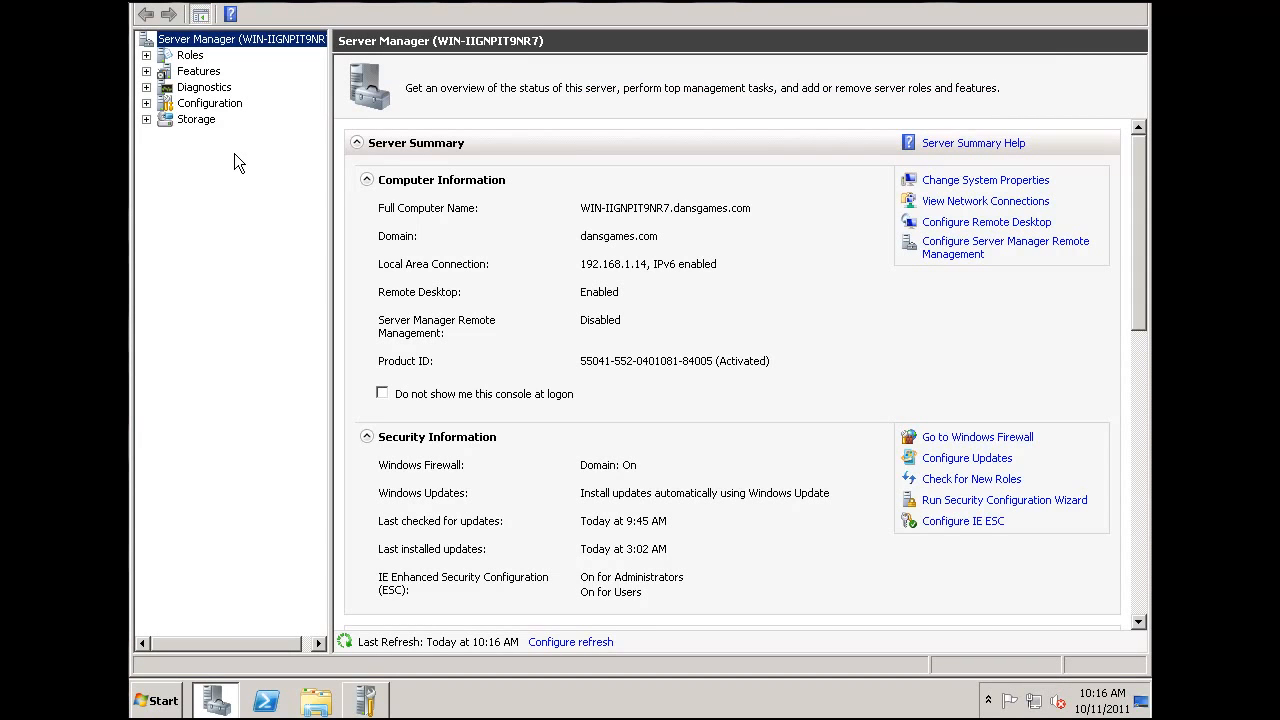
pyautogui.click(146, 56)
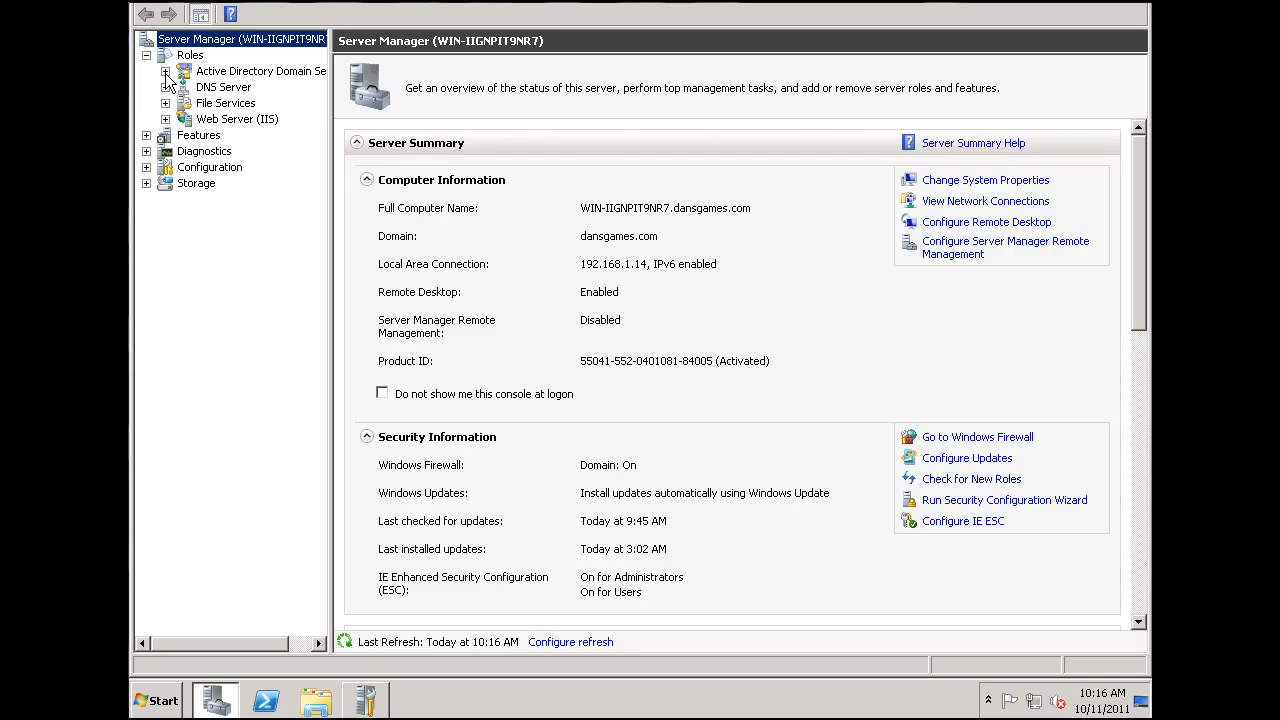
pyautogui.click(165, 72)
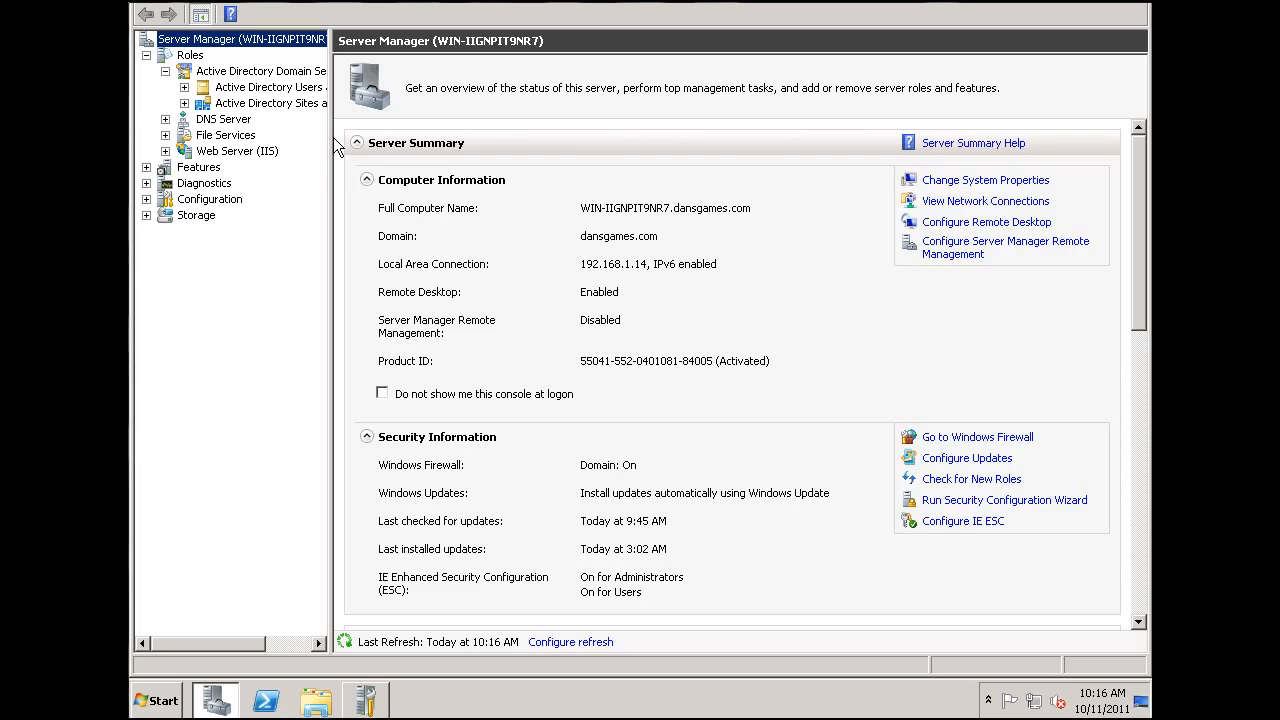
pyautogui.moveTo(332, 140); pyautogui.dragTo(374, 140)
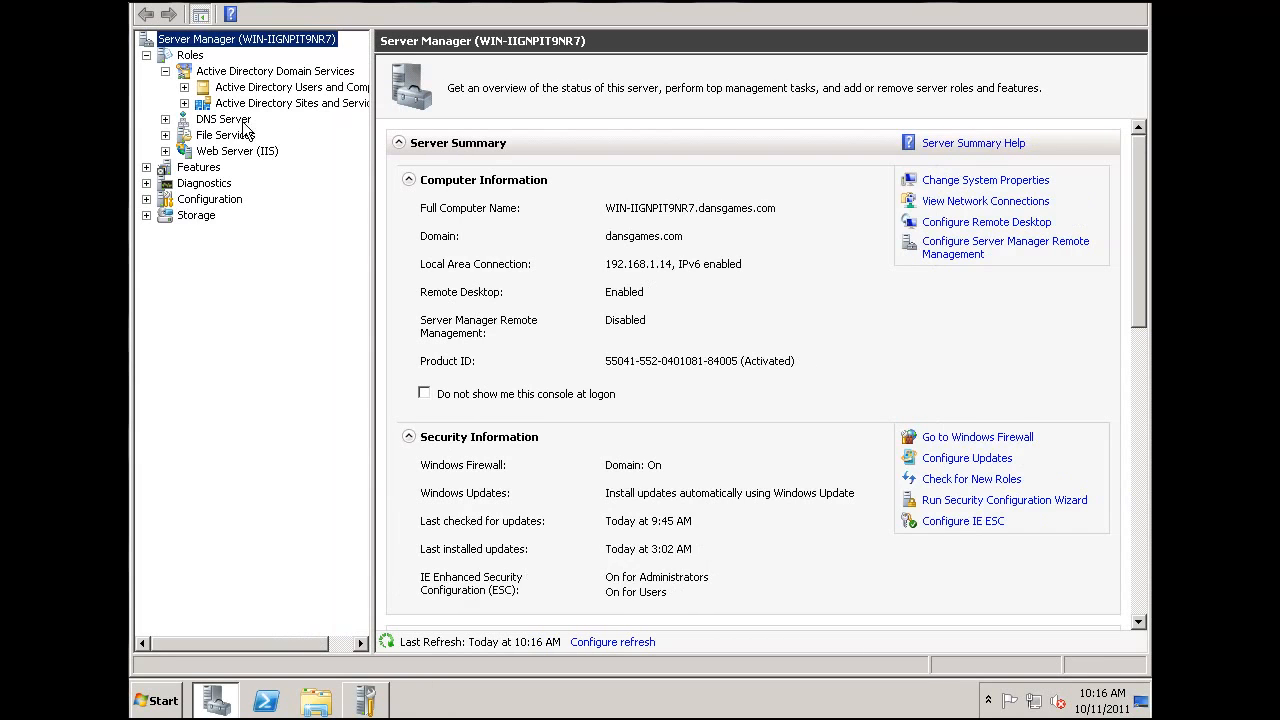
pyautogui.click(184, 88)
pyautogui.moveTo(371, 271); pyautogui.dragTo(402, 274)
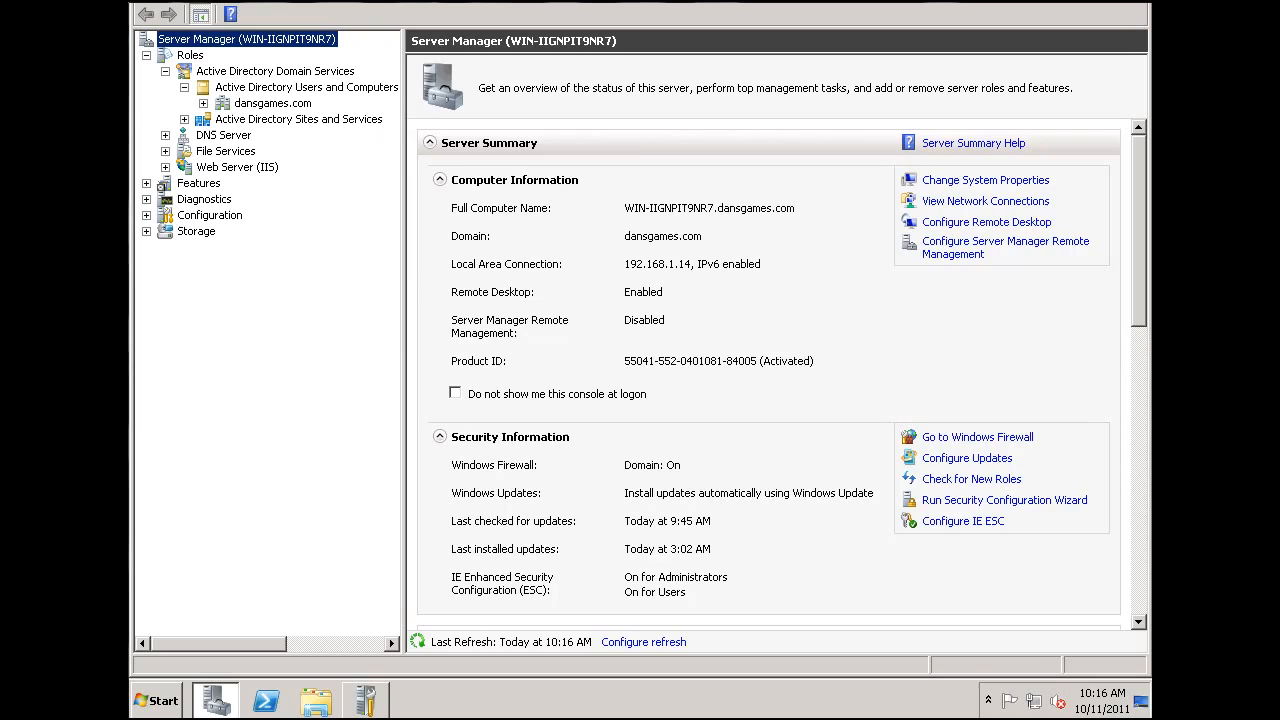
# - Start a new user directly in the dansgames.com domain with first name and logon name "student", continuing to the password settings
pyautogui.click(204, 105)
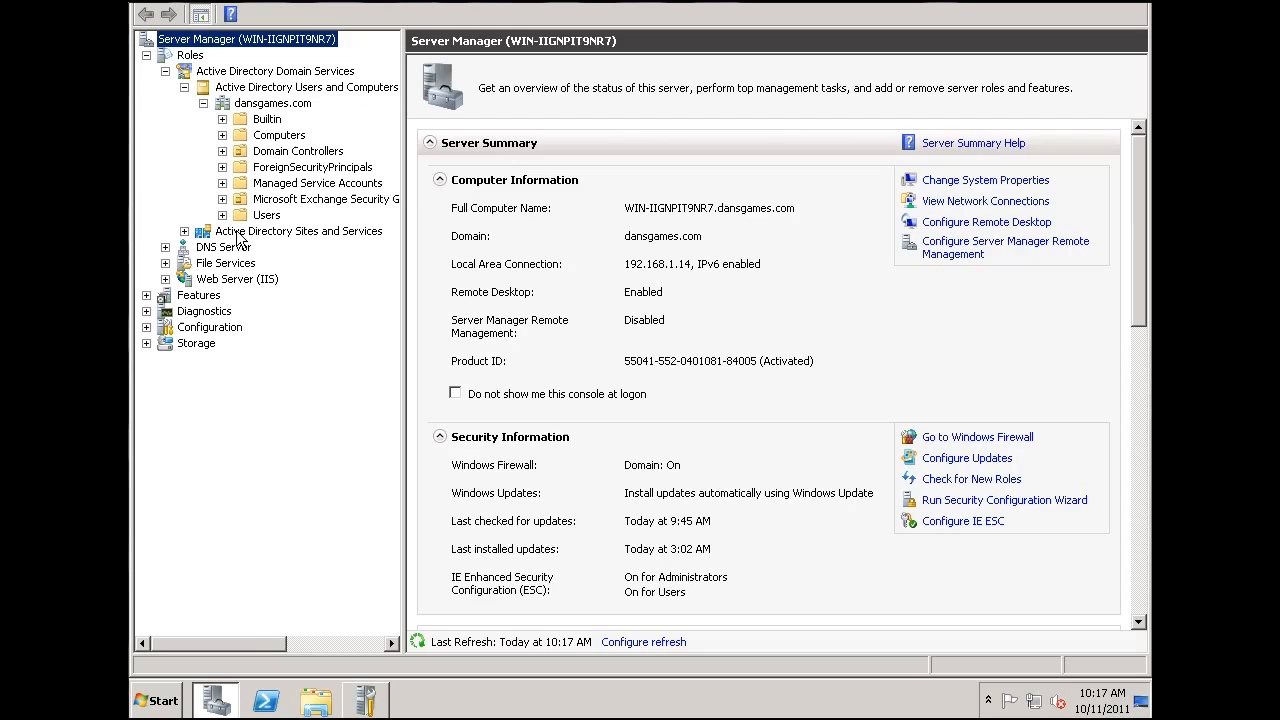
pyautogui.click(226, 106)
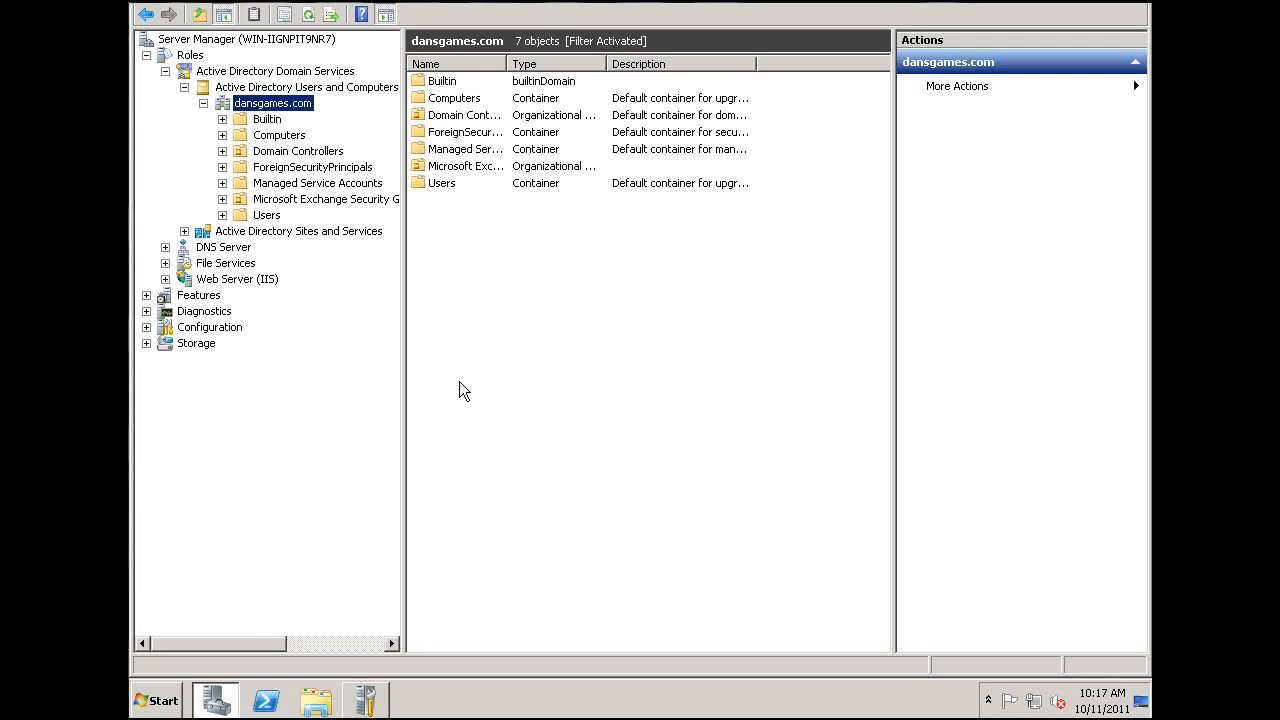
pyautogui.rightClick(511, 326)
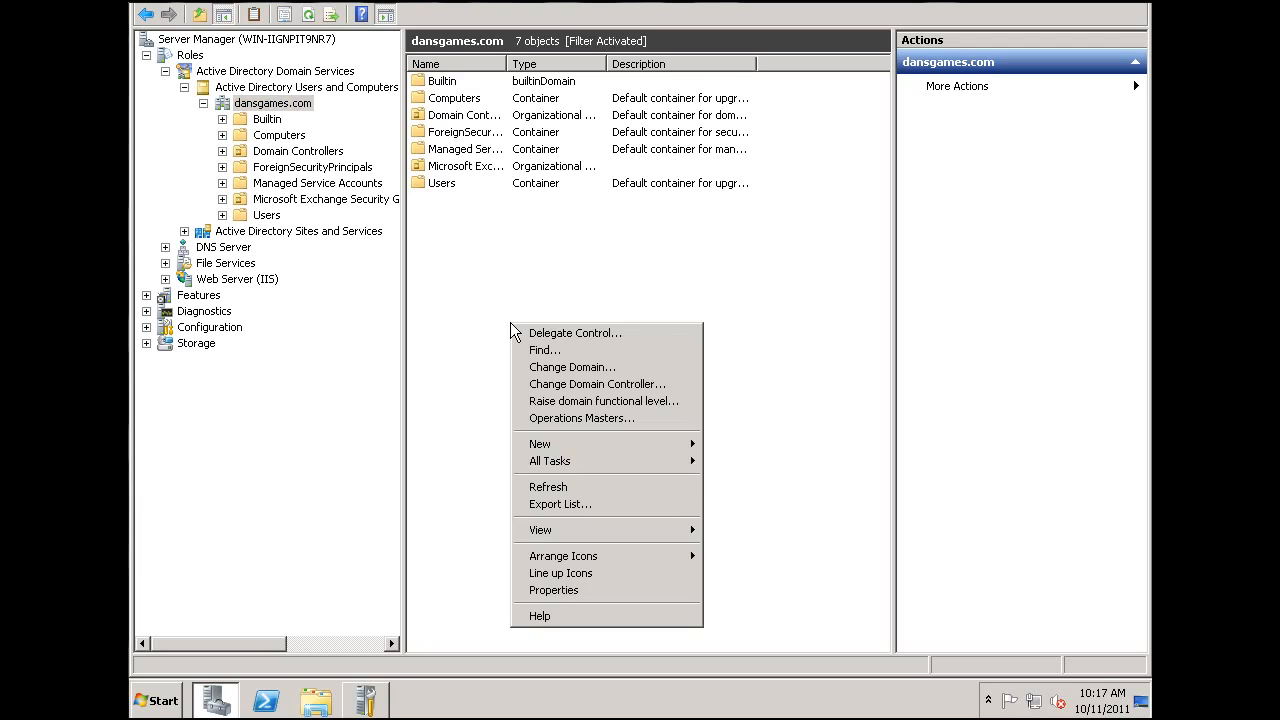
pyautogui.moveTo(587, 443)
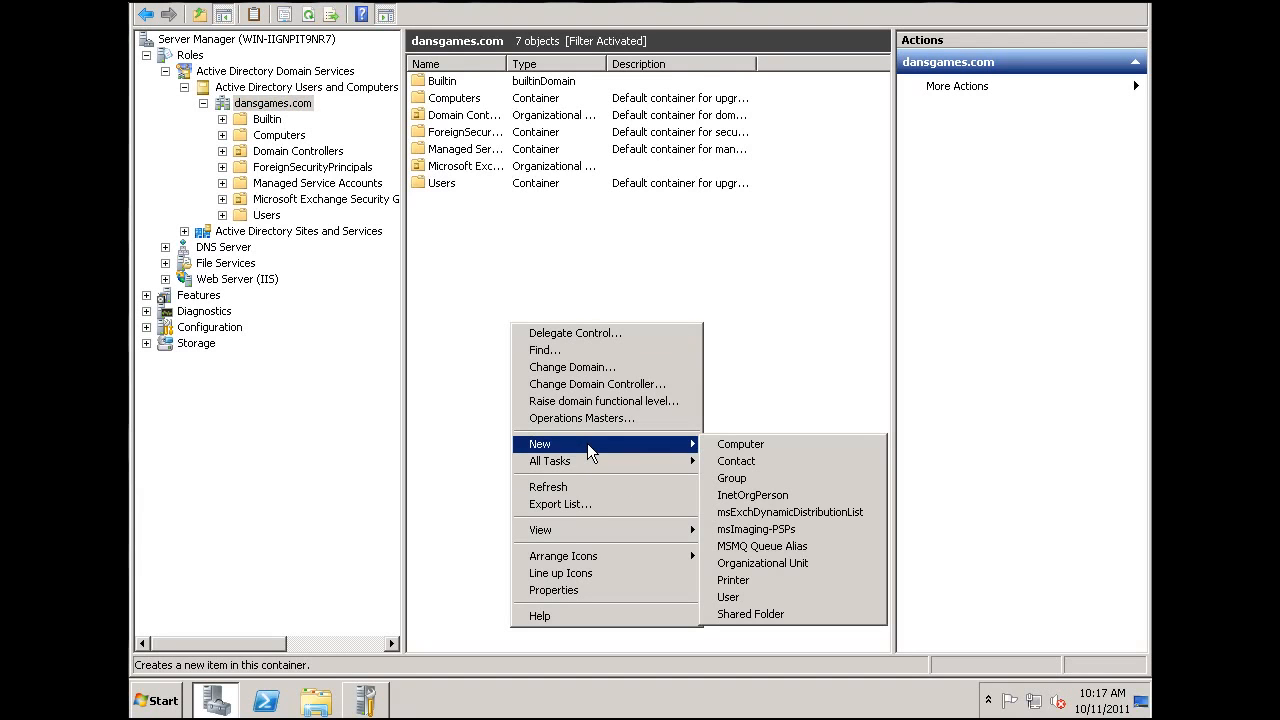
pyautogui.click(731, 596)
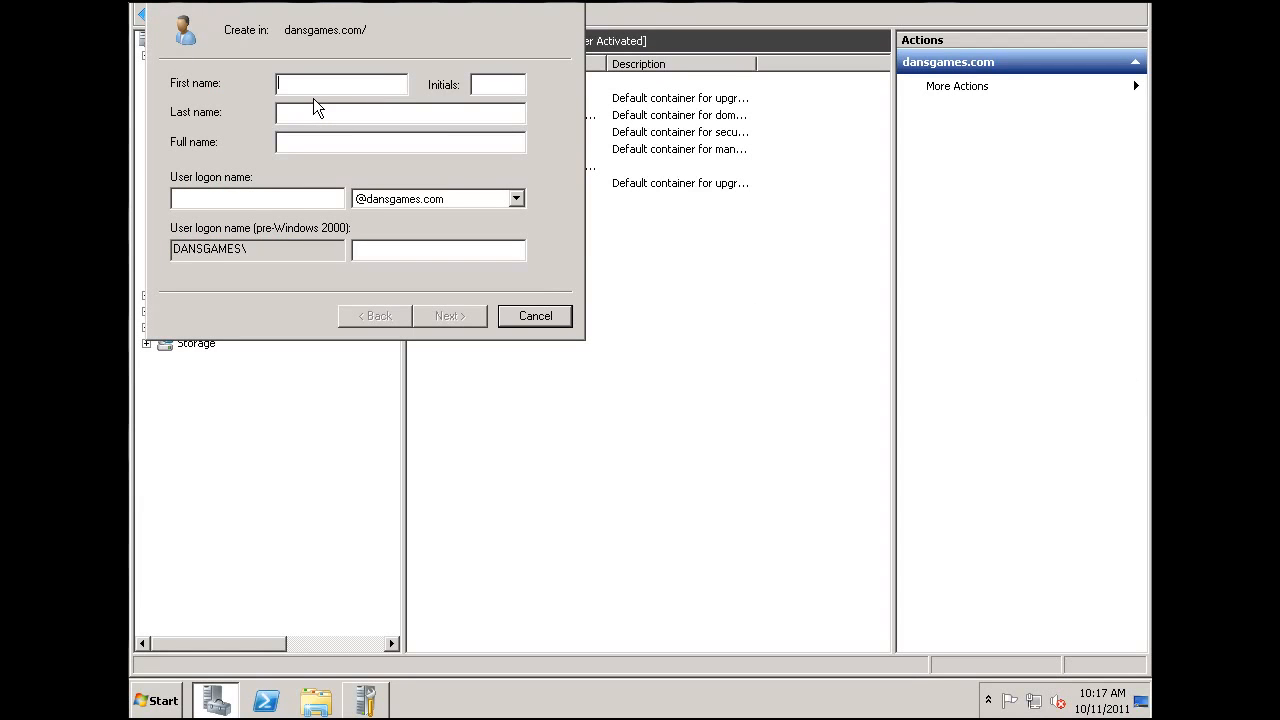
pyautogui.write('student')
pyautogui.click(300, 200)
pyautogui.write('student')
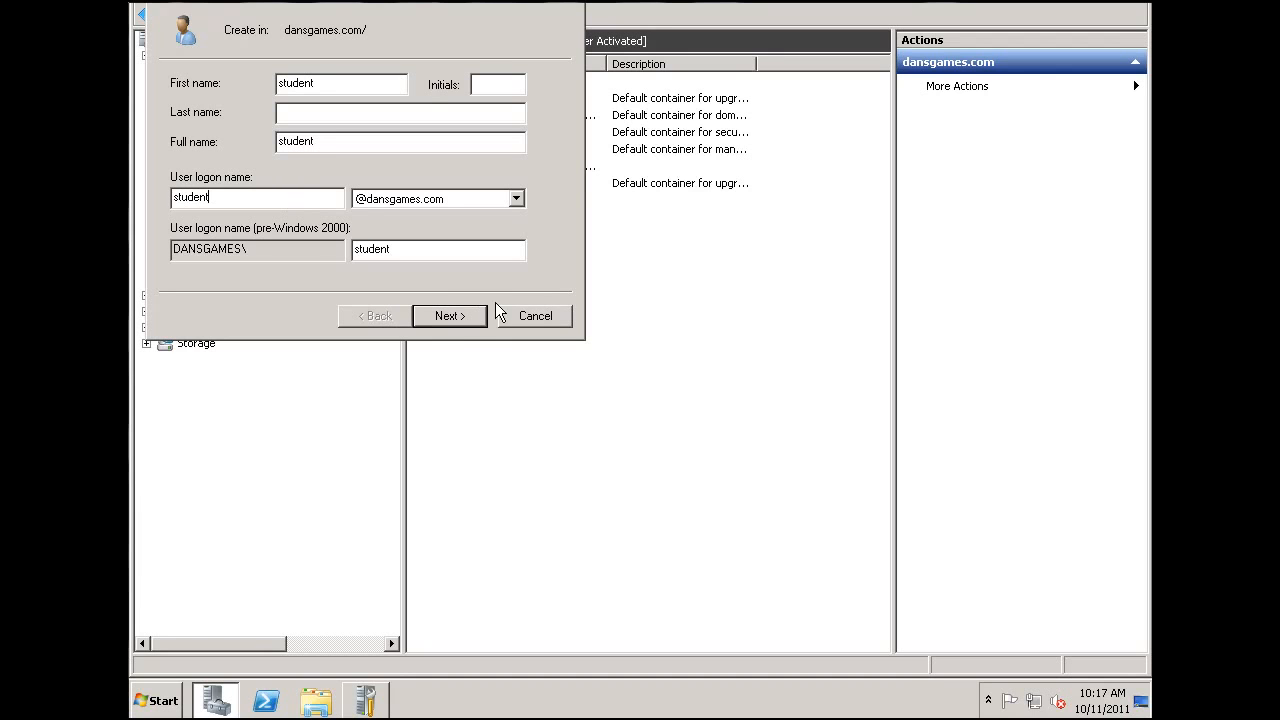
pyautogui.click(450, 316)
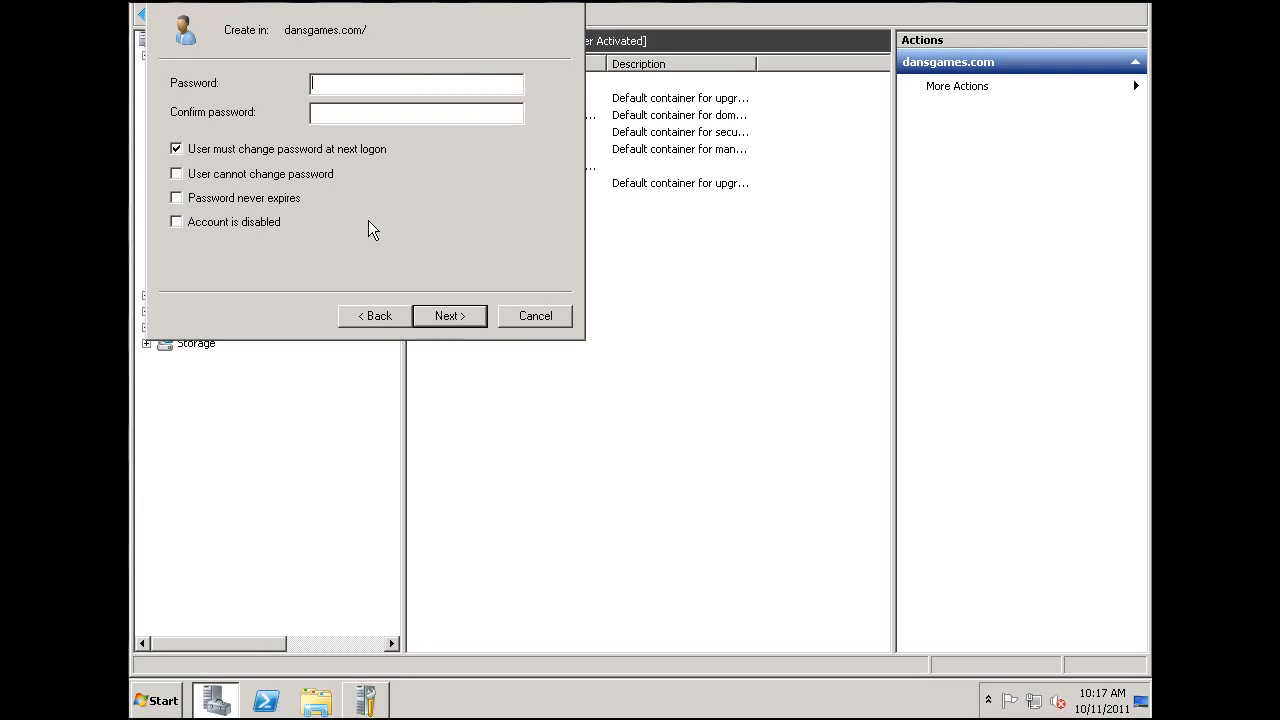
# - Enter and confirm the student account's password, drop the forced change at next logon, set it to never expire, and create the user
pyautogui.click(177, 150)
pyautogui.click(177, 198)
pyautogui.click(318, 87)
pyautogui.write('*******************')
pyautogui.click(410, 82)
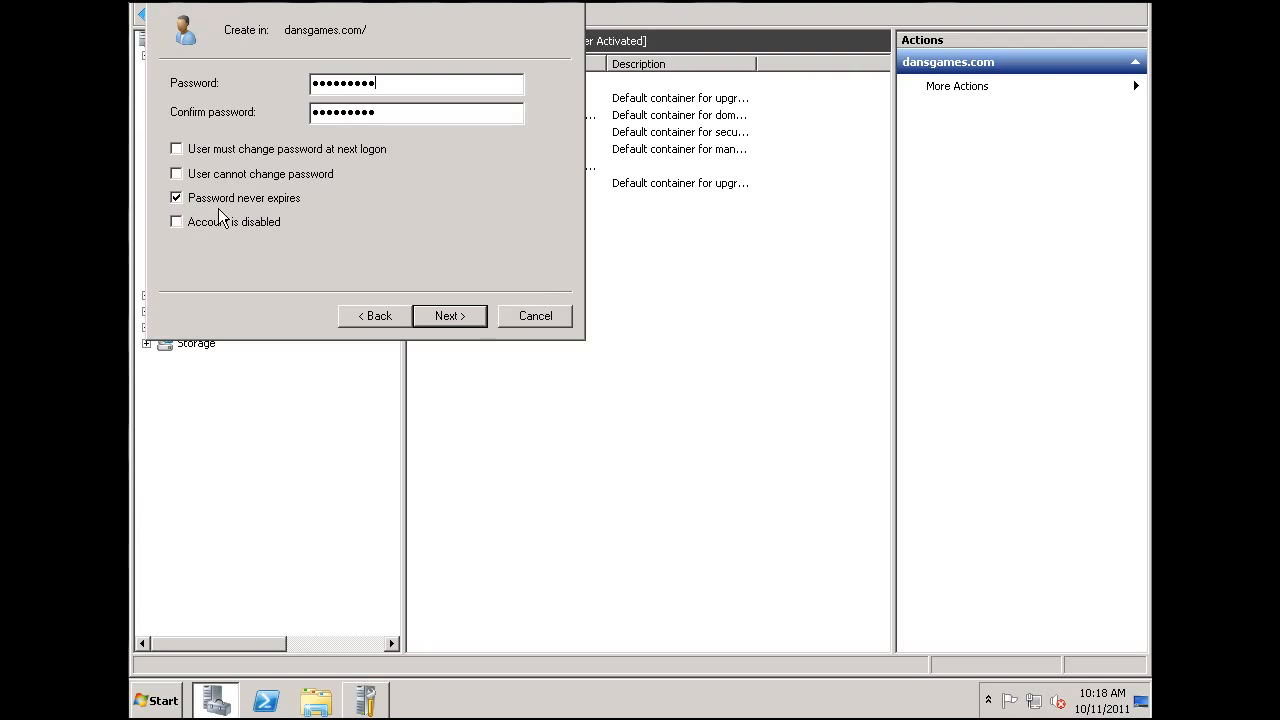
pyautogui.click(450, 316)
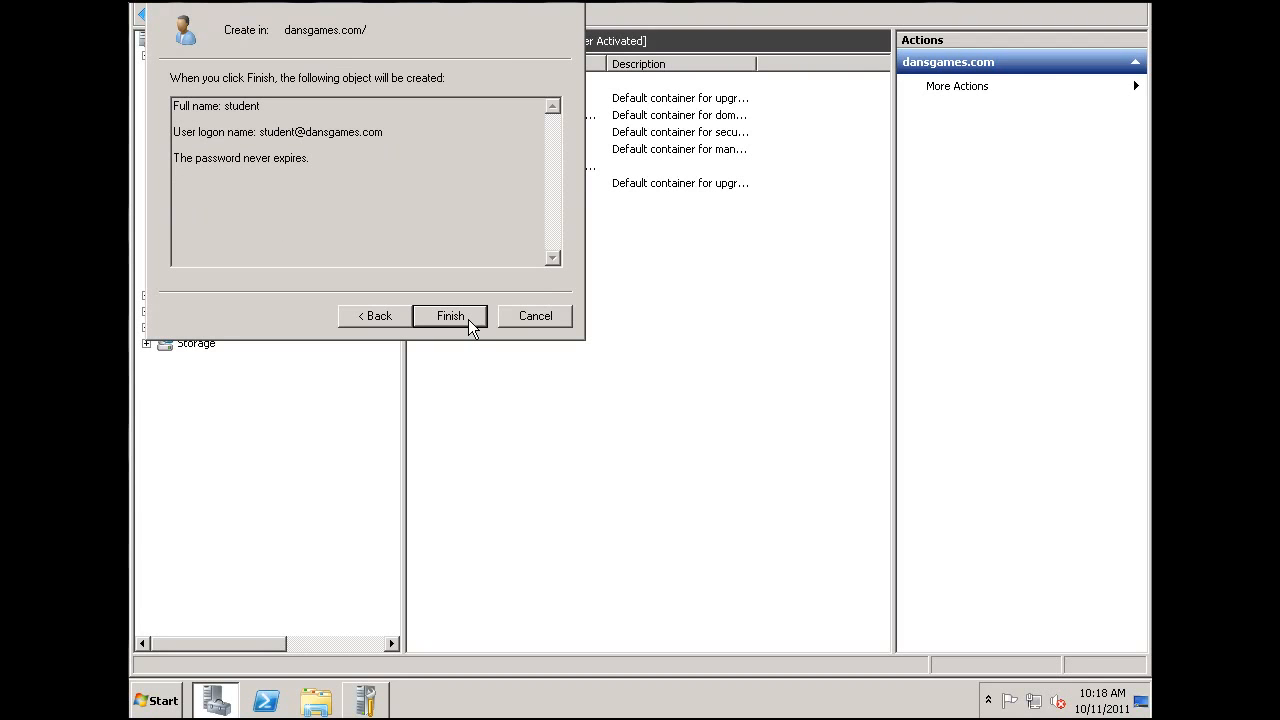
pyautogui.click(469, 320)
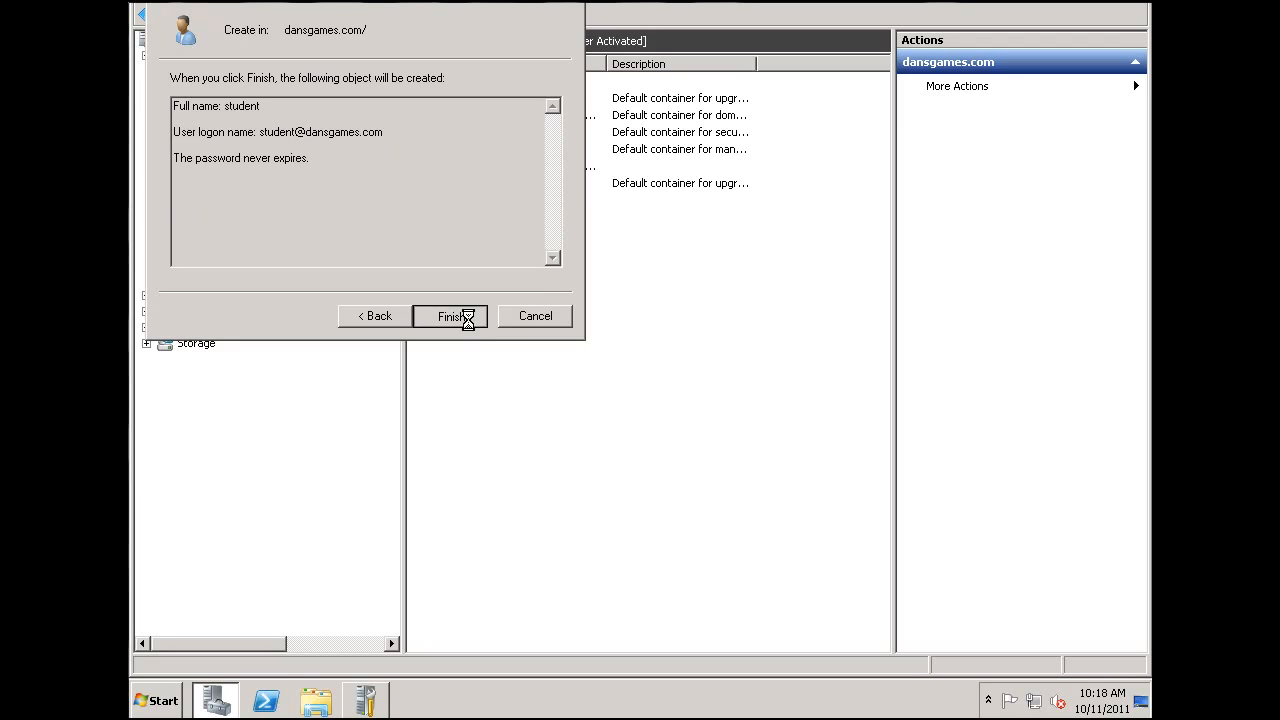
pyautogui.click(535, 286)
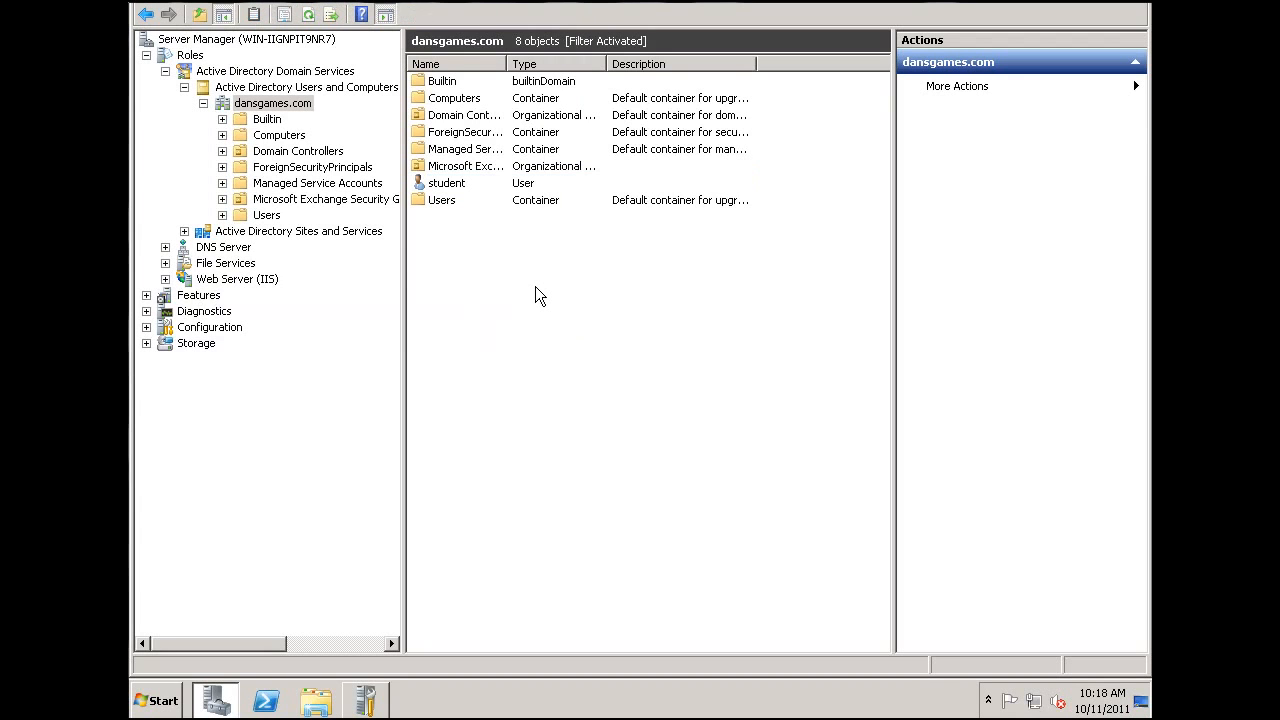
# - Start another new user in the dansgames.com domain with first name and logon name "admin"
pyautogui.rightClick(456, 260)
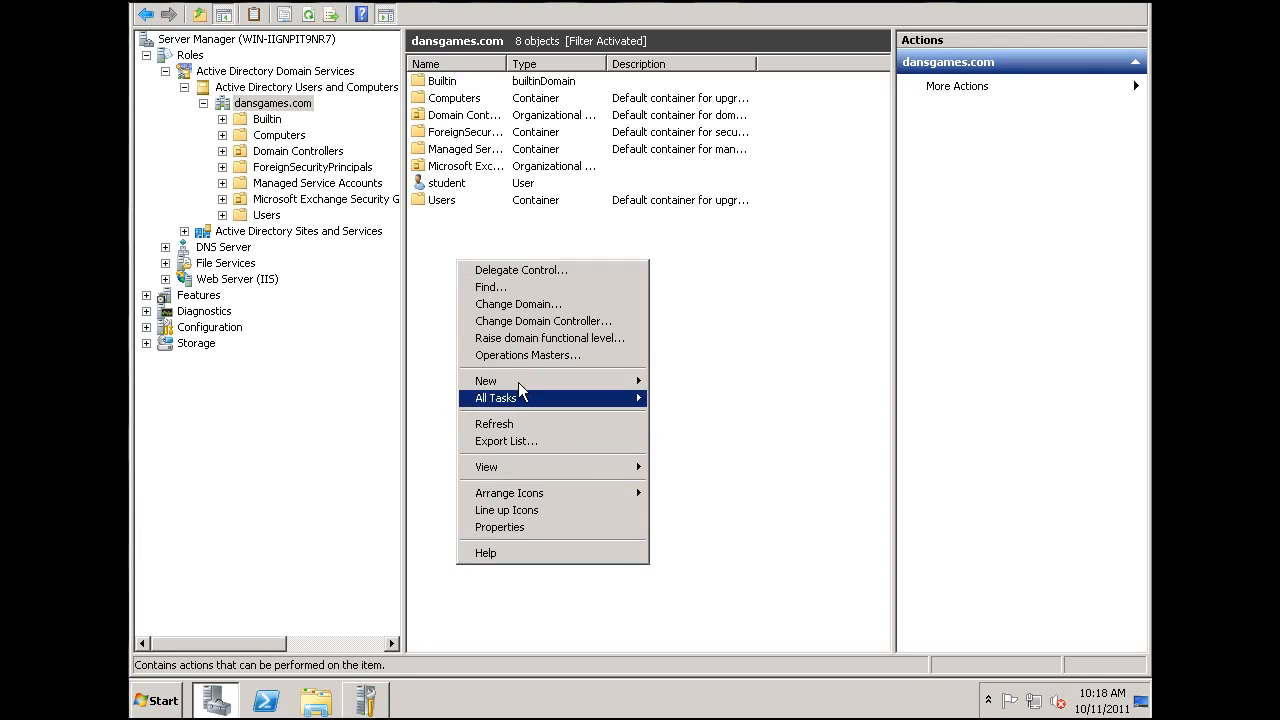
pyautogui.moveTo(519, 387)
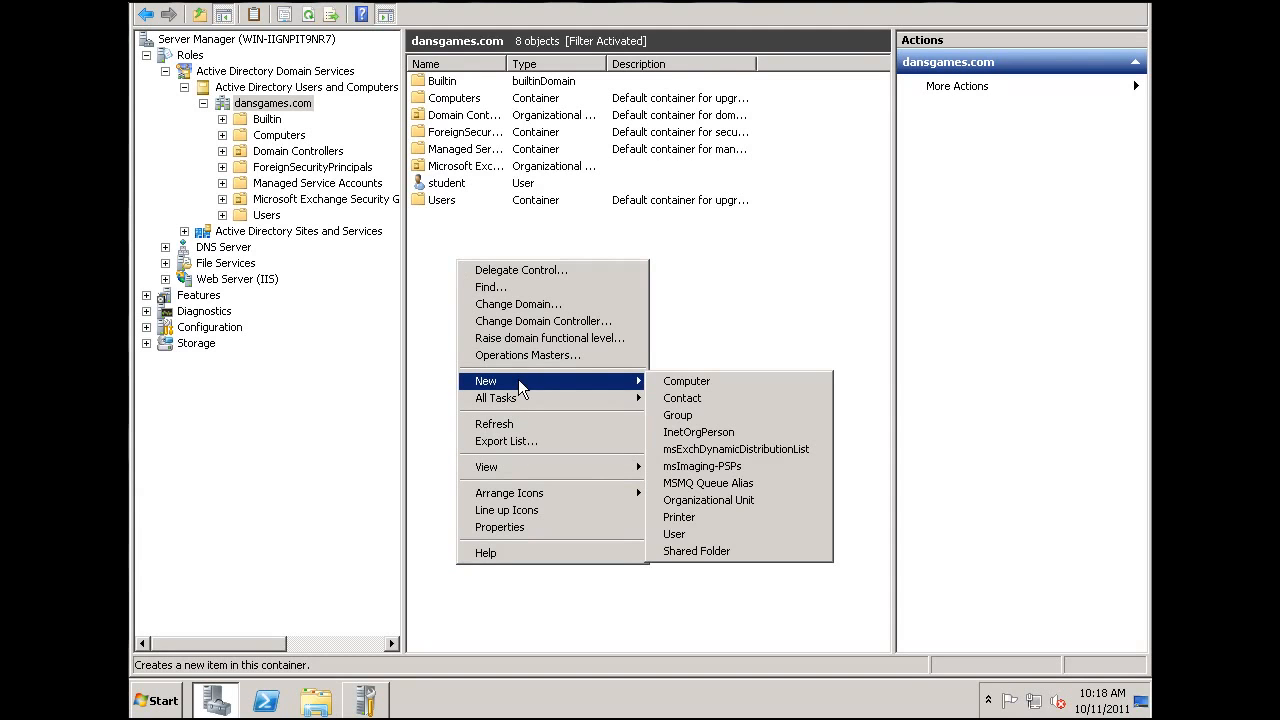
pyautogui.click(693, 538)
pyautogui.write('admin')
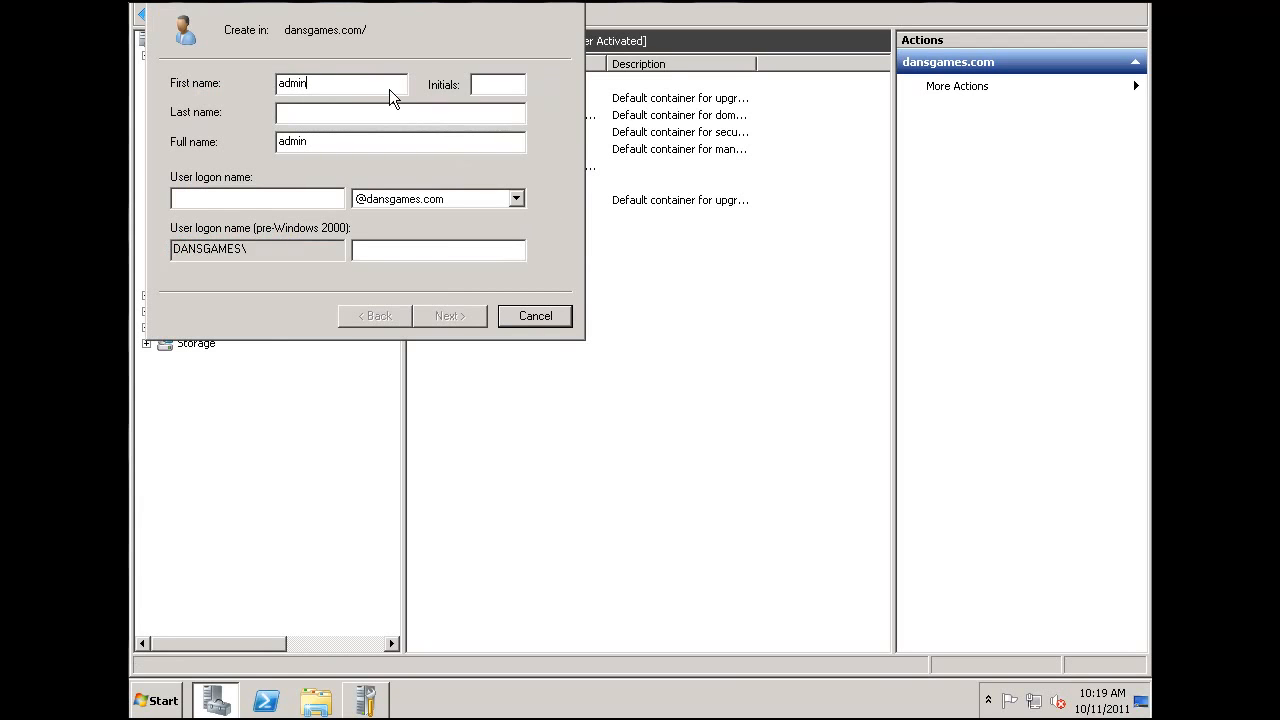
pyautogui.click(297, 200)
pyautogui.write('admin')
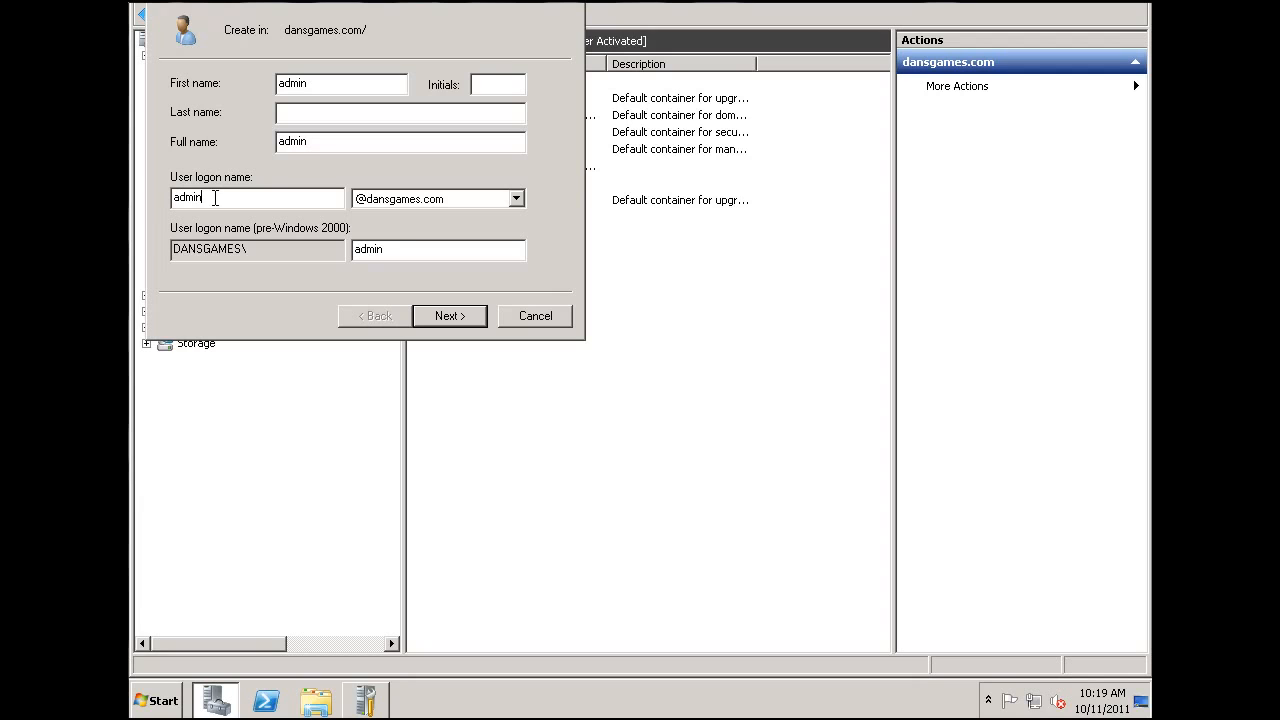
pyautogui.press('Home')
pyautogui.write('mail')
pyautogui.press('BackSpace')
pyautogui.press('BackSpace')
pyautogui.press('BackSpace')
pyautogui.press('BackSpace')
# - Enter and confirm the admin account's password without a forced change at next logon, set it to never expire, and create the user
pyautogui.click(460, 318)
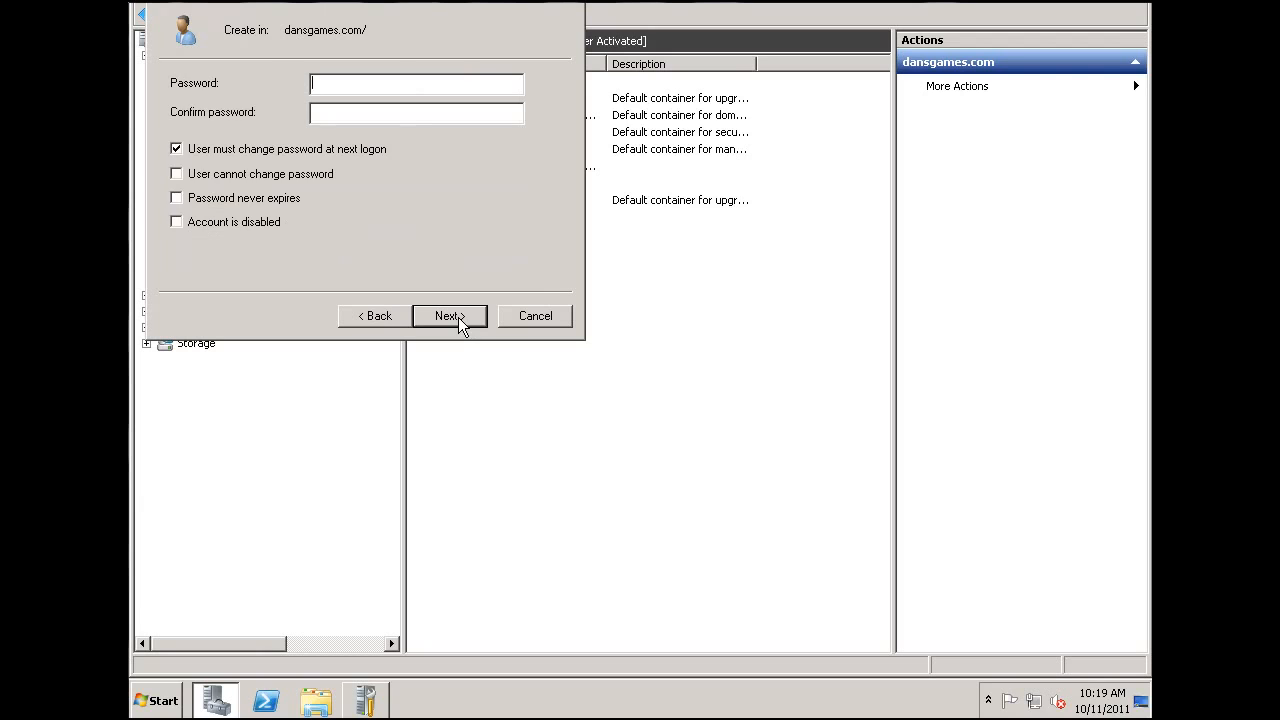
pyautogui.click(182, 150)
pyautogui.click(177, 199)
pyautogui.click(330, 84)
pyautogui.write('•••••••••••')
pyautogui.click(465, 111)
pyautogui.write('•••••••••••')
pyautogui.click(476, 316)
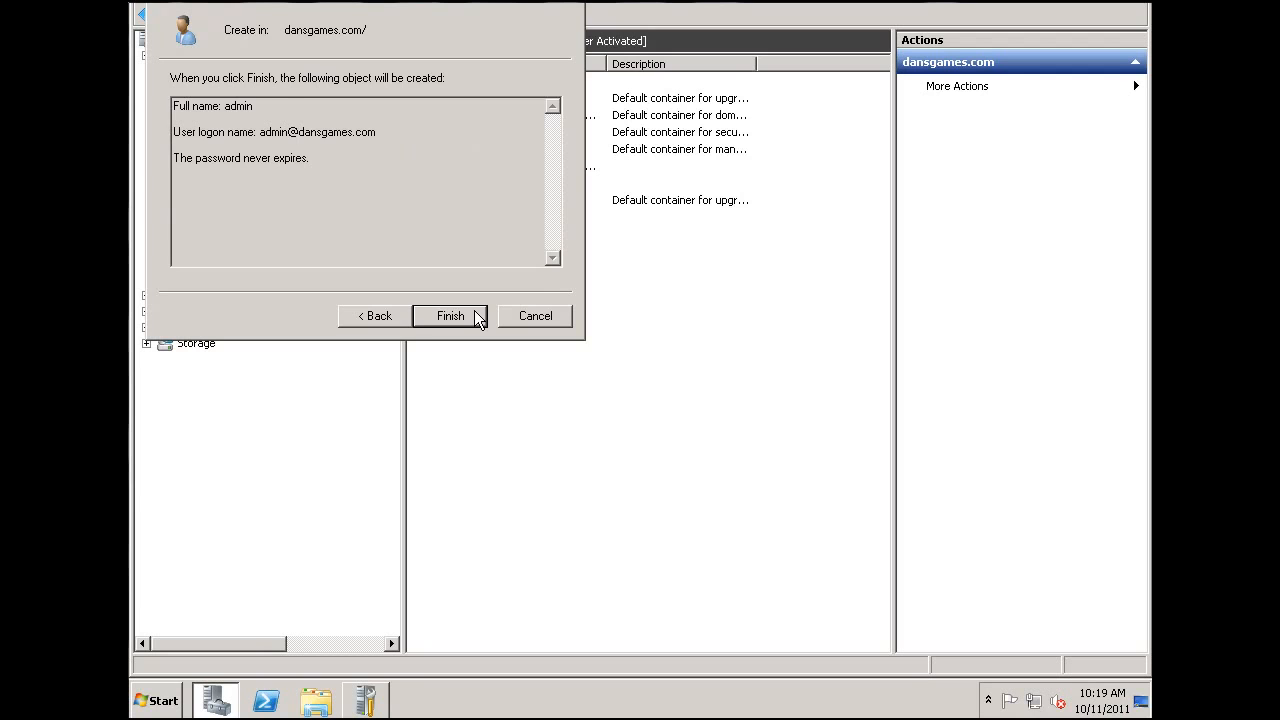
pyautogui.click(476, 317)
pyautogui.click(473, 316)
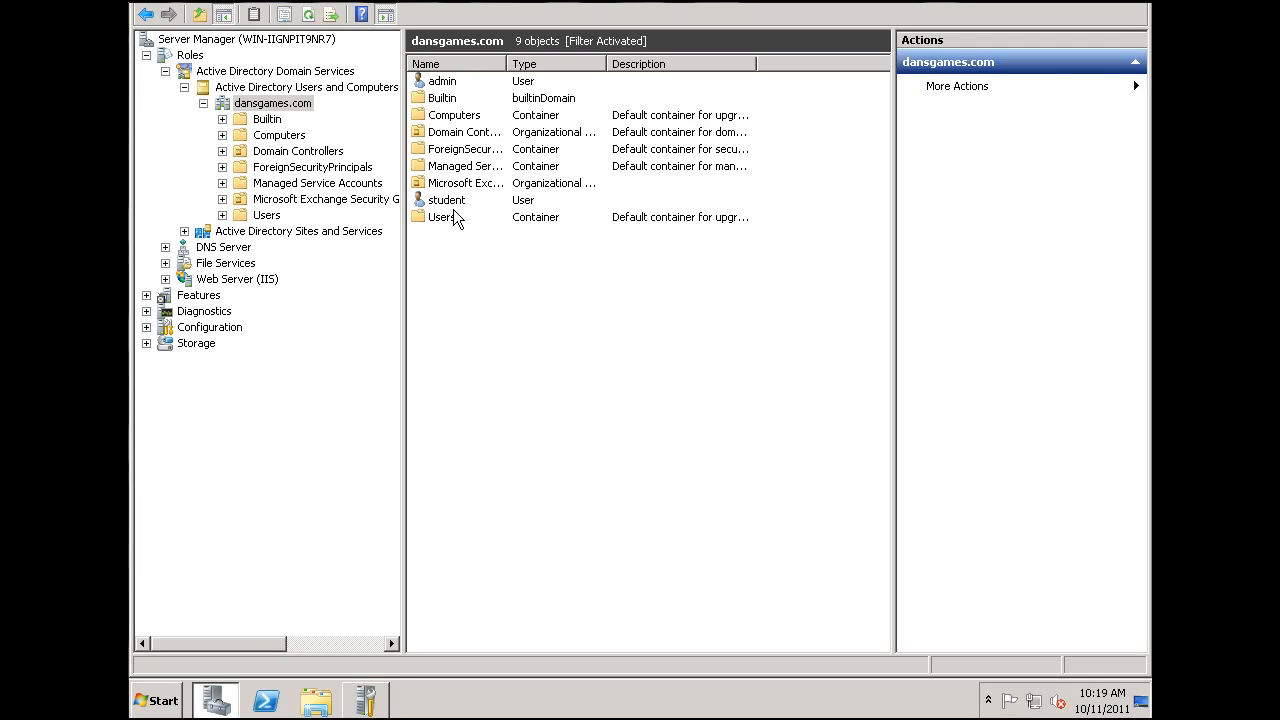
# - Open the form for a further new user in the dansgames.com domain
pyautogui.rightClick(479, 293)
pyautogui.moveTo(570, 428)
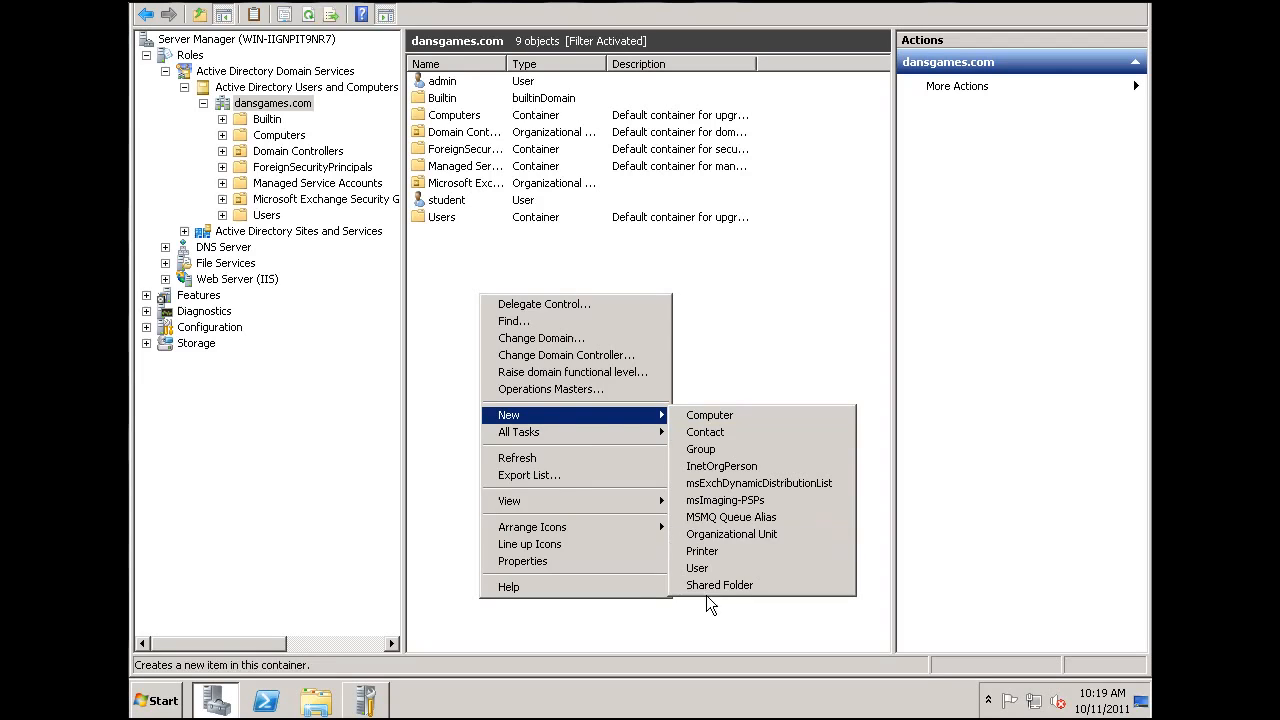
pyautogui.click(700, 568)
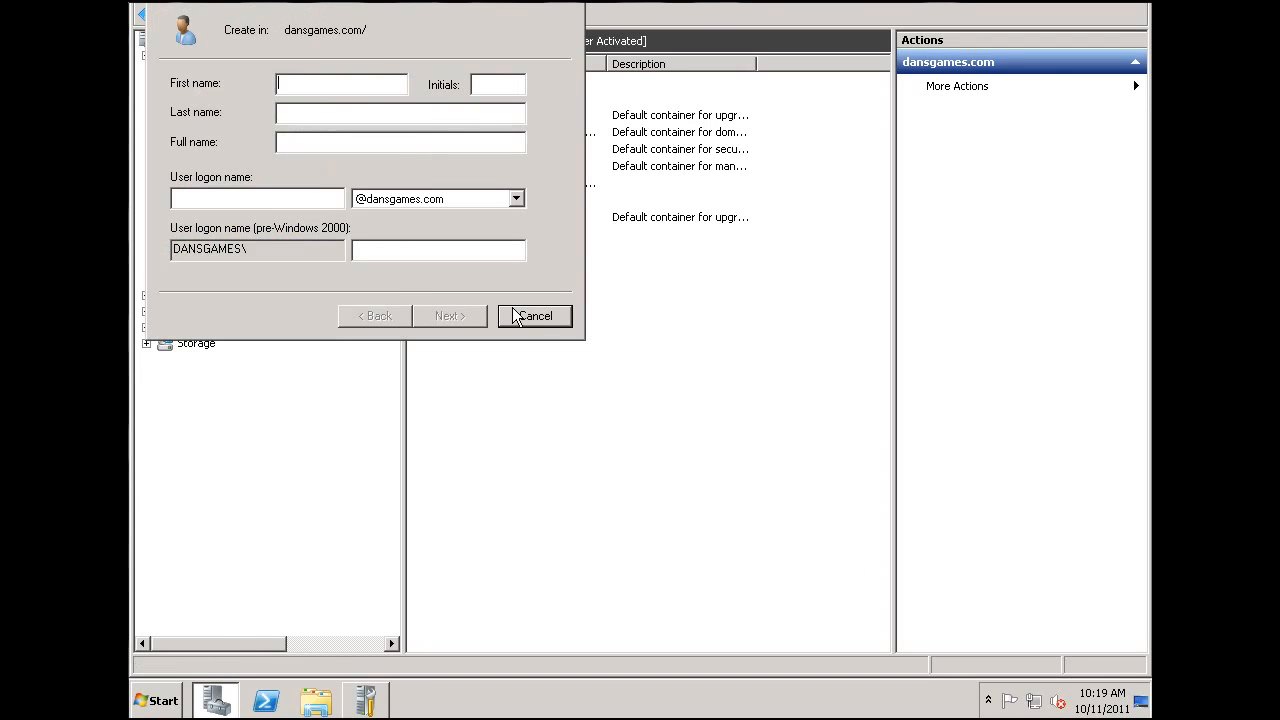